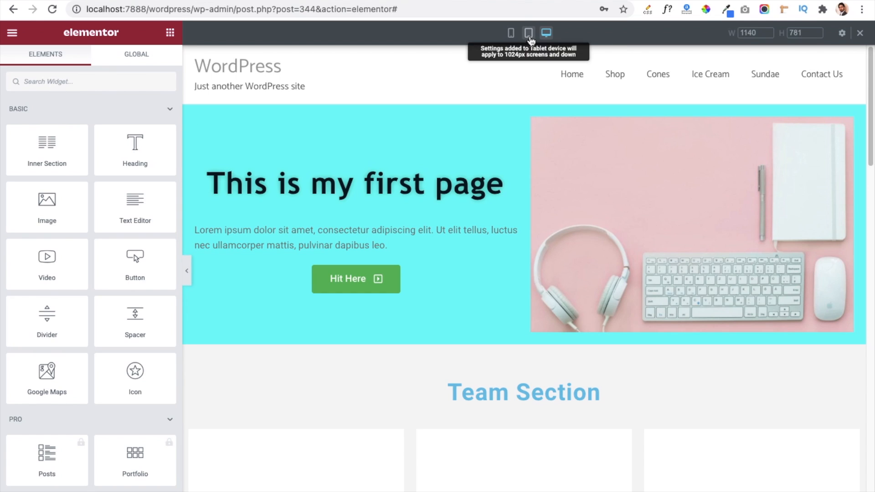
# In tablet view, set the typography size of the "This is my first page" heading to 30 px.
pyautogui.click(530, 38)
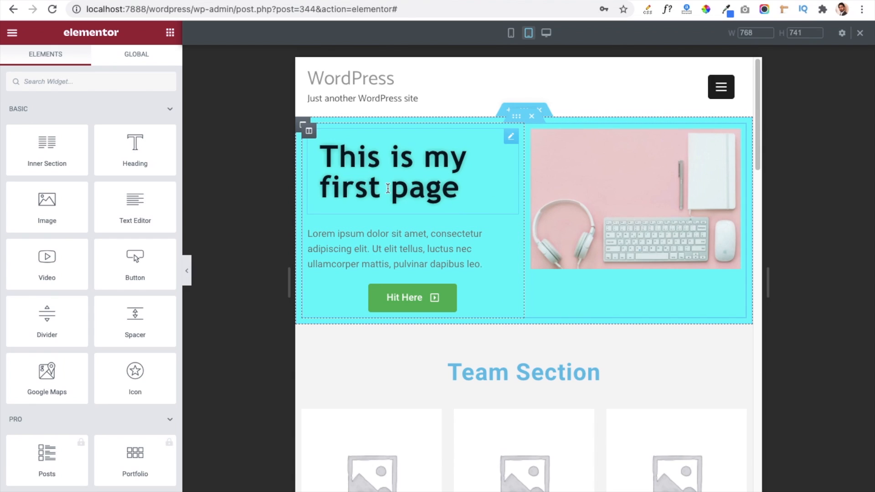
pyautogui.moveTo(326, 152); pyautogui.dragTo(461, 187)
pyautogui.click(461, 186)
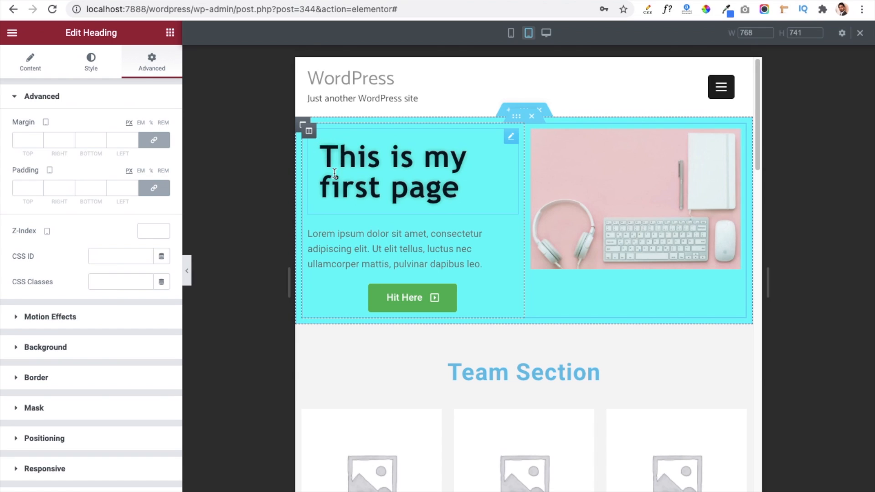
pyautogui.click(94, 67)
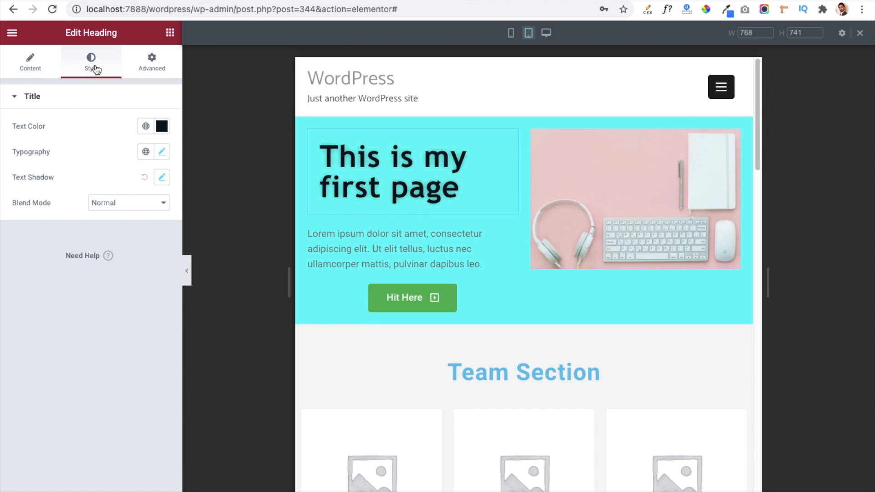
pyautogui.click(162, 152)
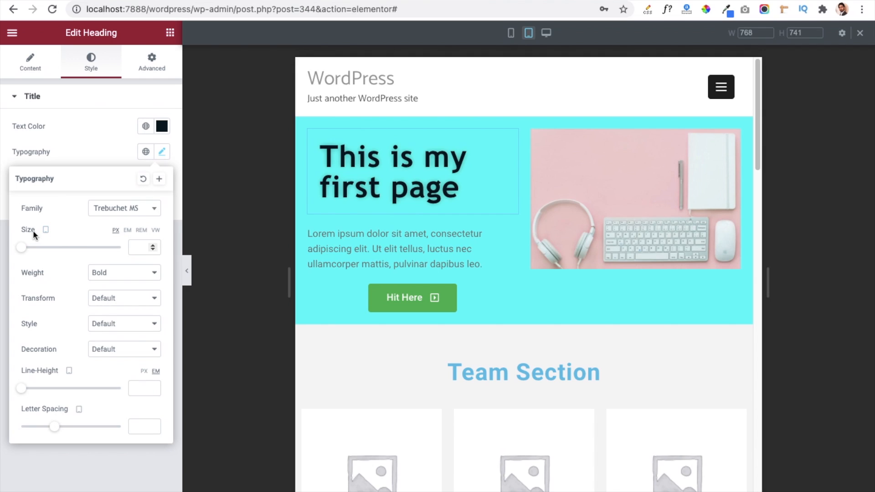
pyautogui.click(135, 248)
pyautogui.write('30')
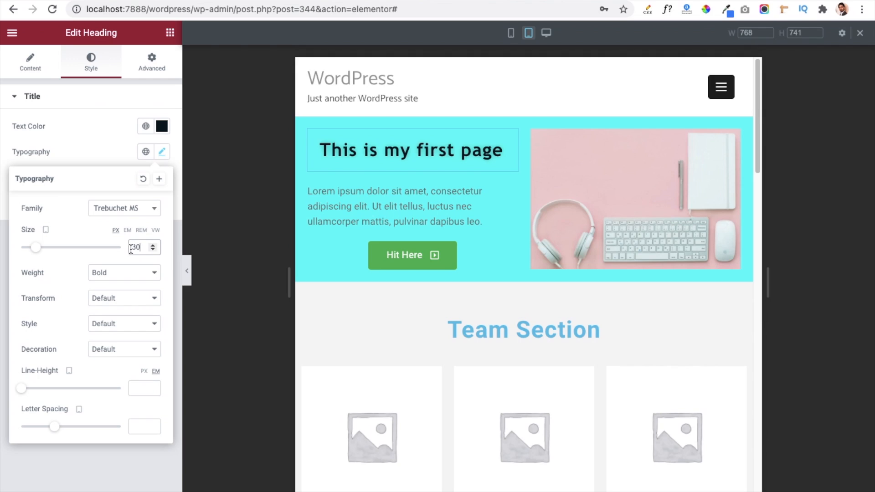
pyautogui.click(134, 491)
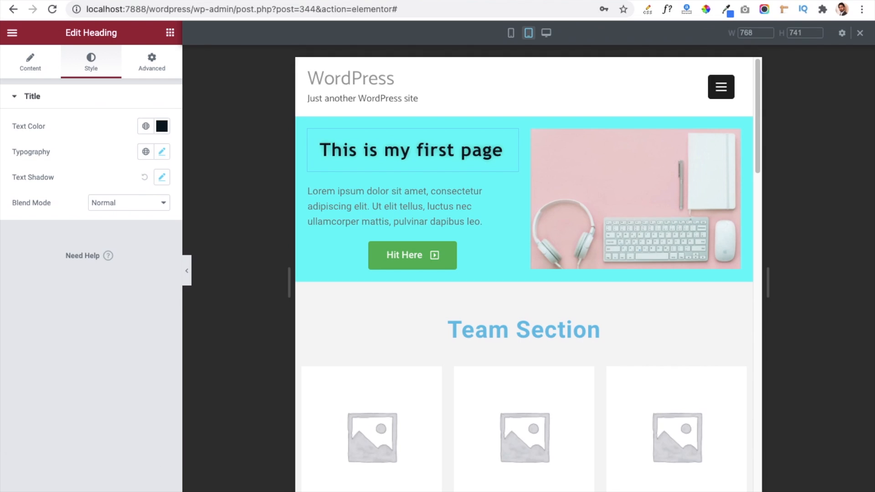
# In mobile view, set the heading's typography size to 20 px and save the page.
pyautogui.click(511, 33)
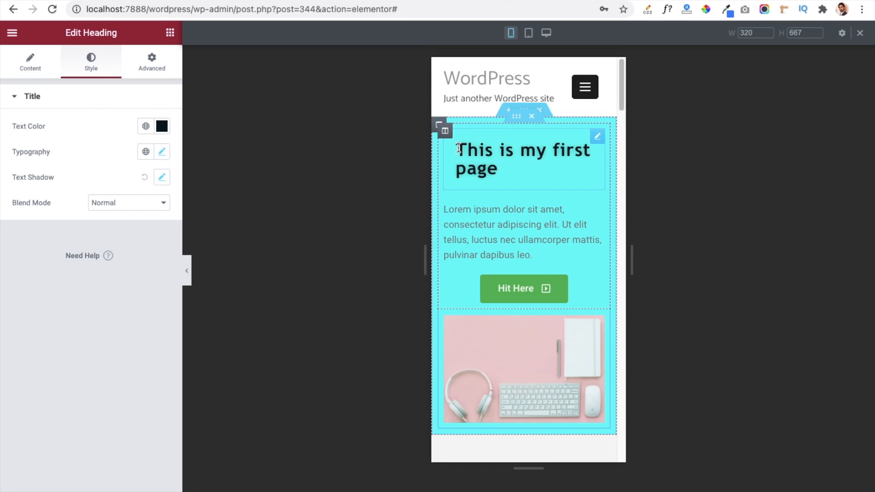
pyautogui.click(167, 156)
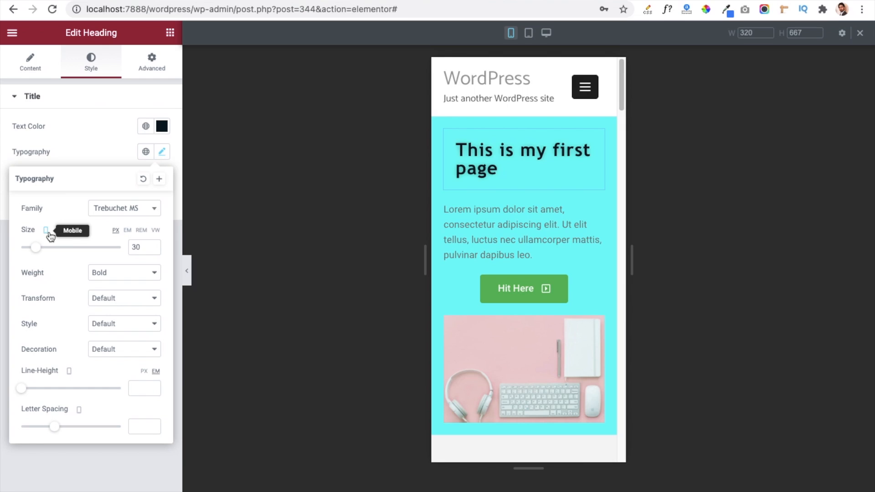
pyautogui.click(135, 247)
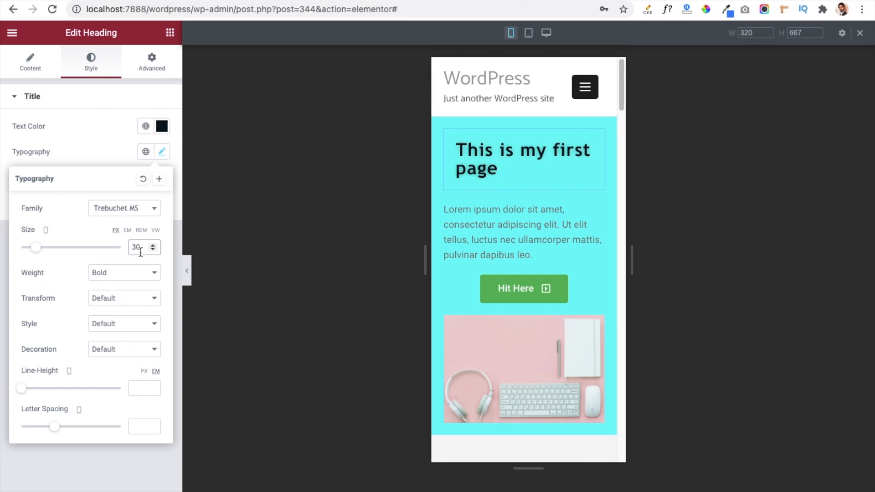
pyautogui.press('BackSpace')
pyautogui.write('2')
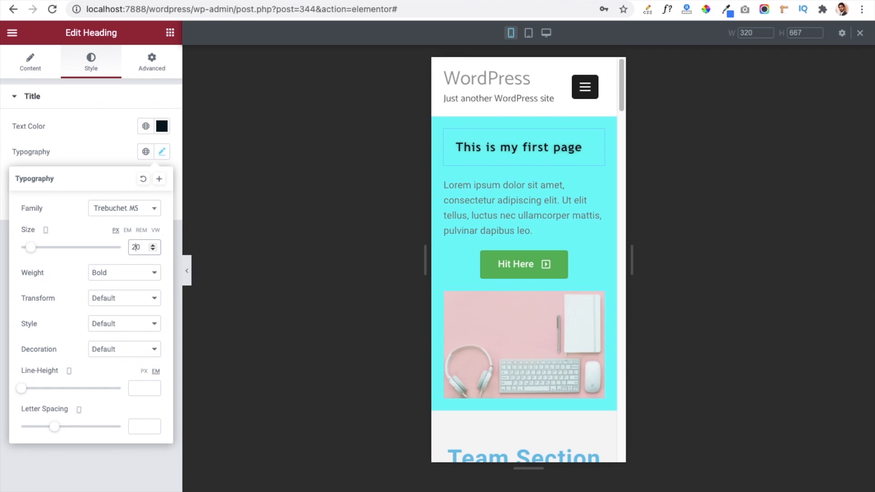
pyautogui.press('super+s')
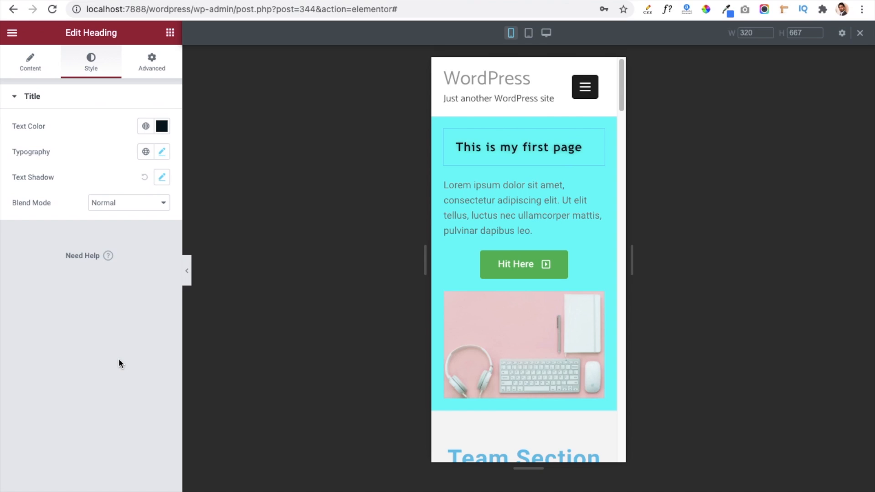
# Review the heading's typography size in desktop, tablet and mobile views.
pyautogui.click(547, 34)
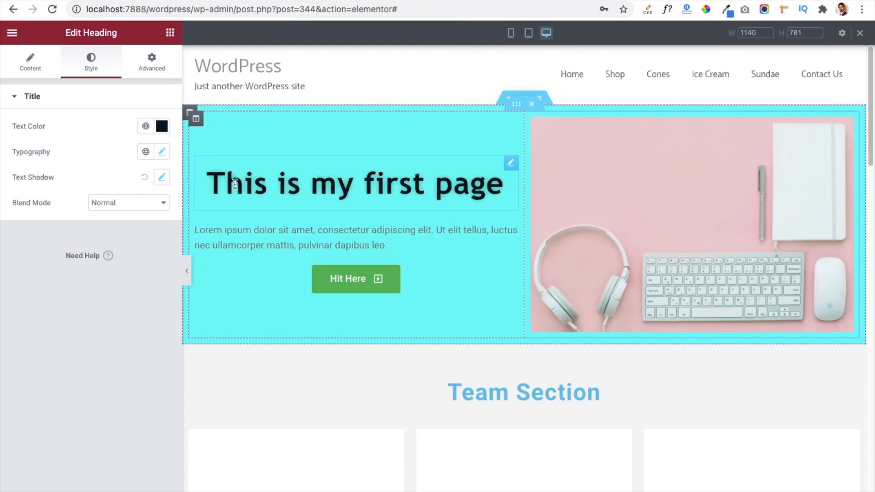
pyautogui.click(161, 154)
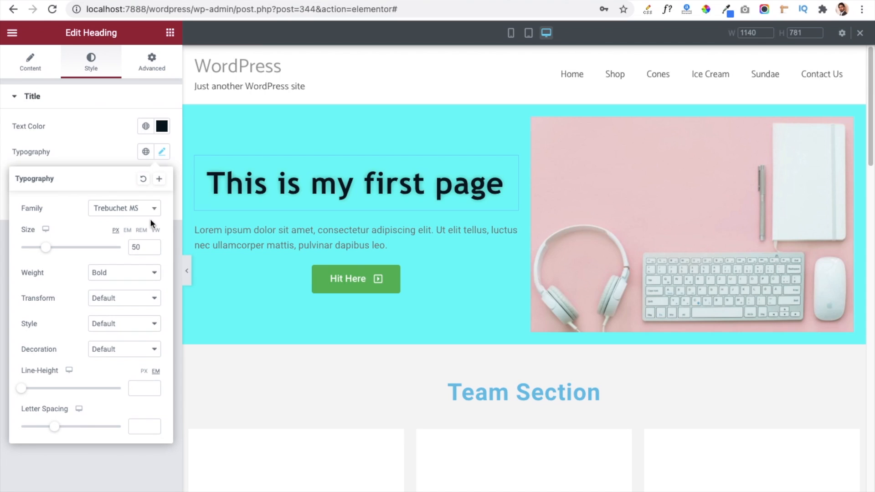
pyautogui.click(135, 248)
pyautogui.click(528, 33)
pyautogui.click(162, 153)
pyautogui.click(135, 247)
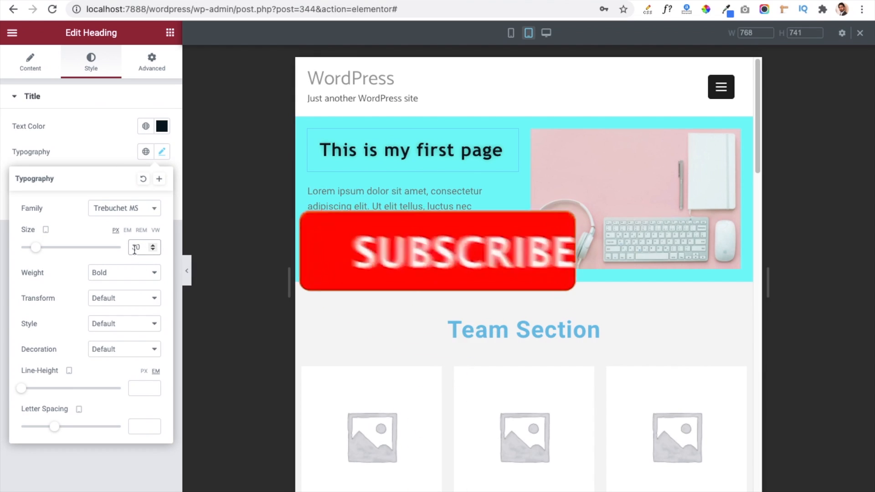
pyautogui.click(510, 40)
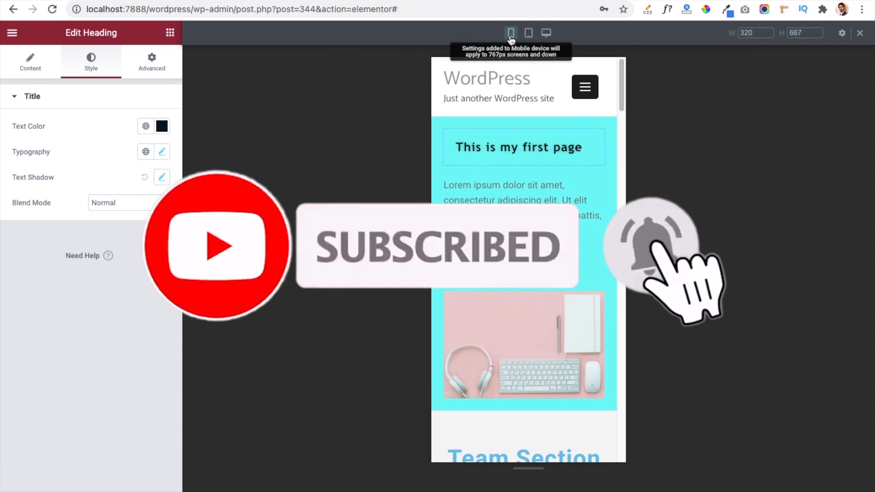
pyautogui.click(162, 155)
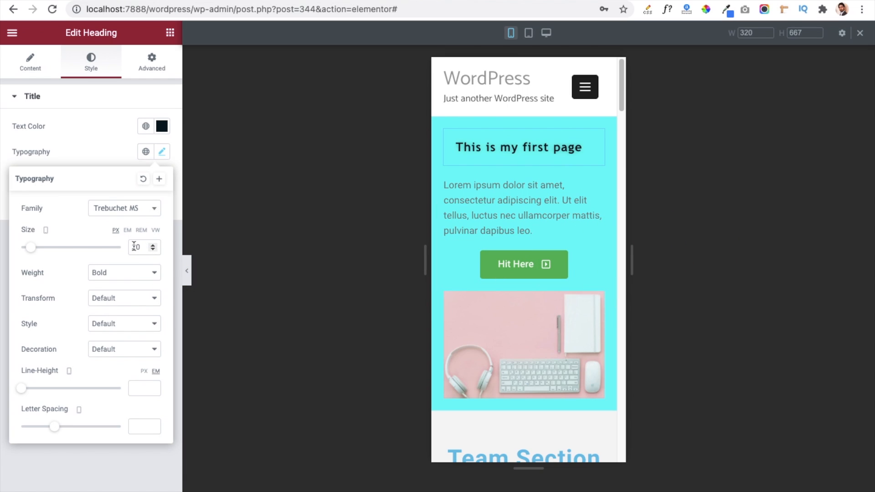
pyautogui.click(134, 246)
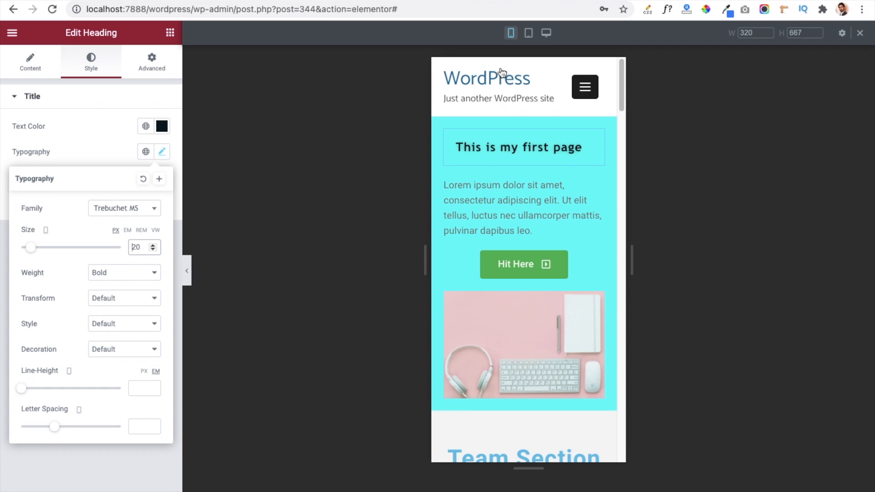
# In tablet view, try a 20 px typography size on the Hit Here button, and settle on 16 px.
pyautogui.click(529, 34)
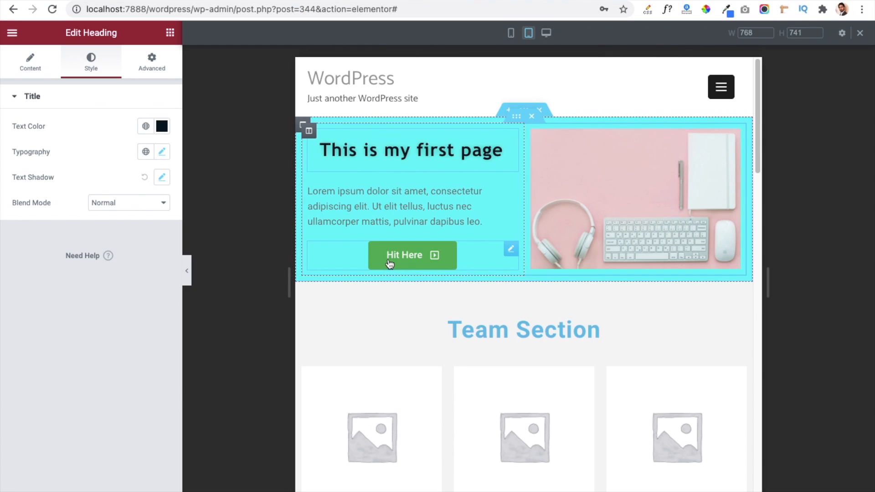
pyautogui.click(363, 251)
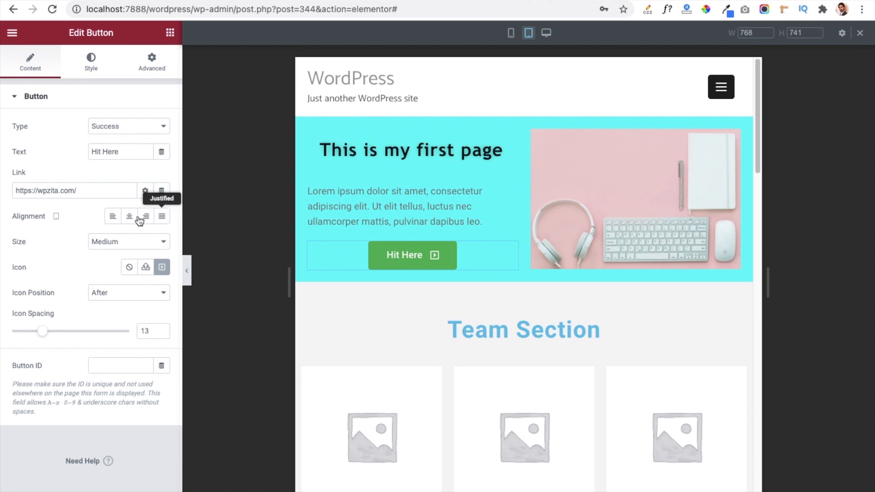
pyautogui.click(94, 70)
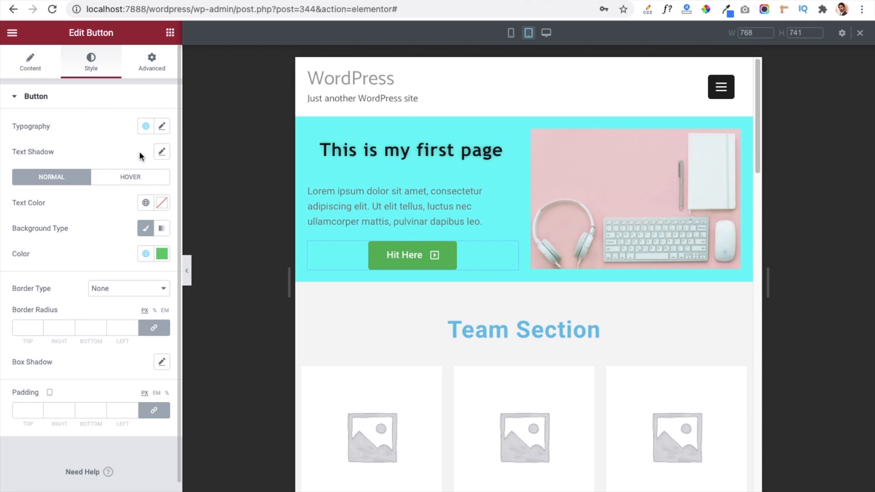
pyautogui.click(162, 126)
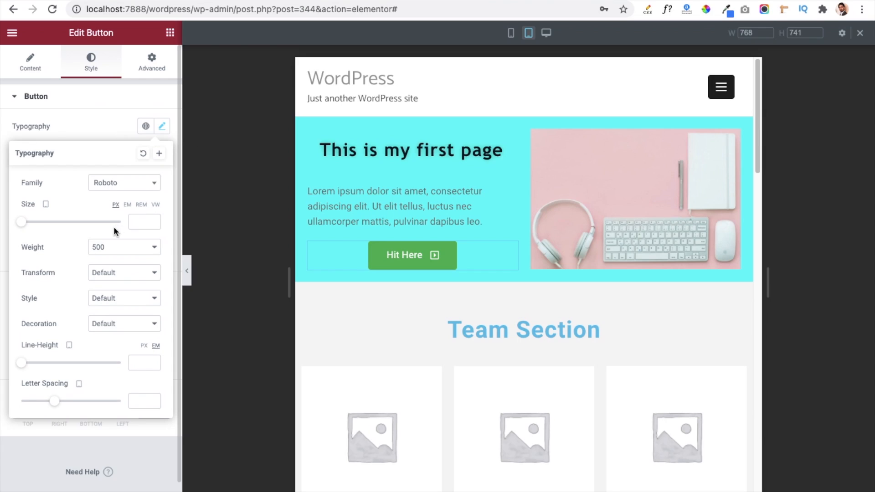
pyautogui.click(135, 223)
pyautogui.write('20')
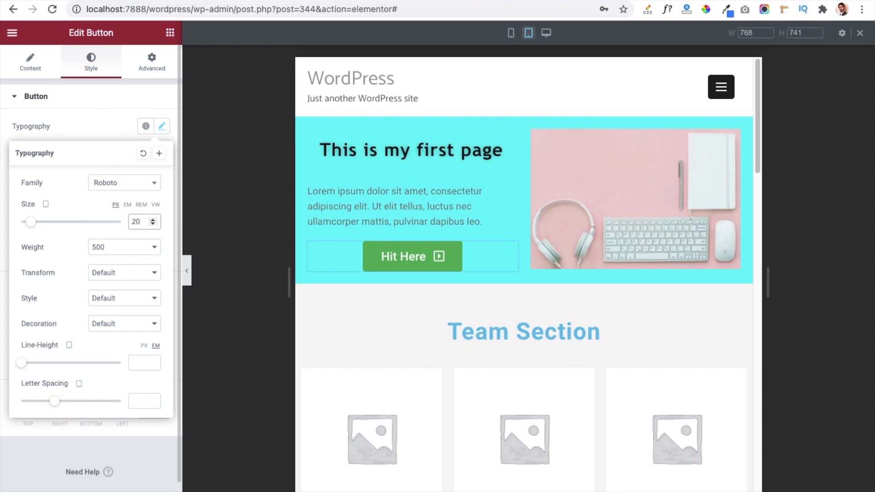
pyautogui.press('BackSpace')
pyautogui.press('BackSpace')
pyautogui.write('16')
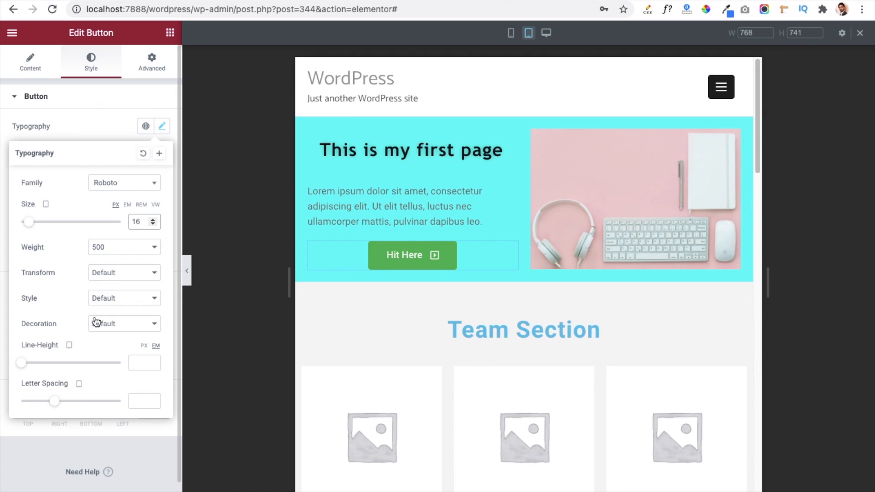
pyautogui.click(132, 491)
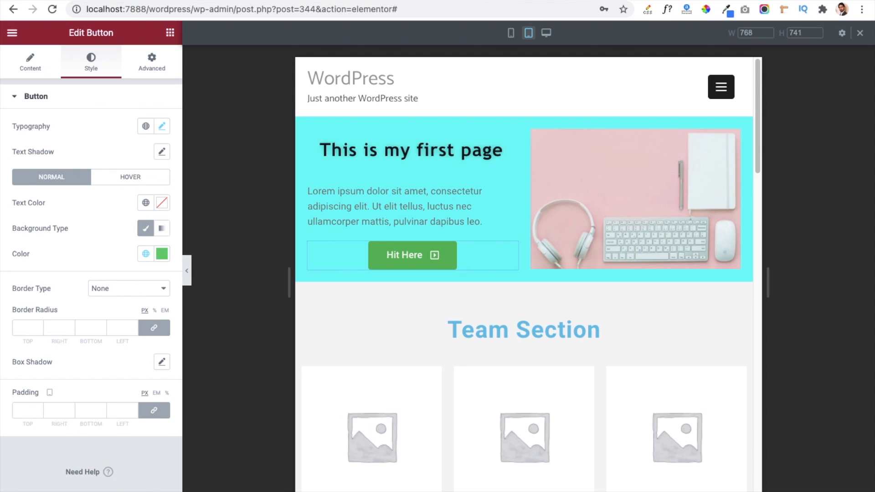
# In mobile view, set the Hit Here button's typography size to 12 px and check its preset size options, keeping Medium.
pyautogui.click(510, 35)
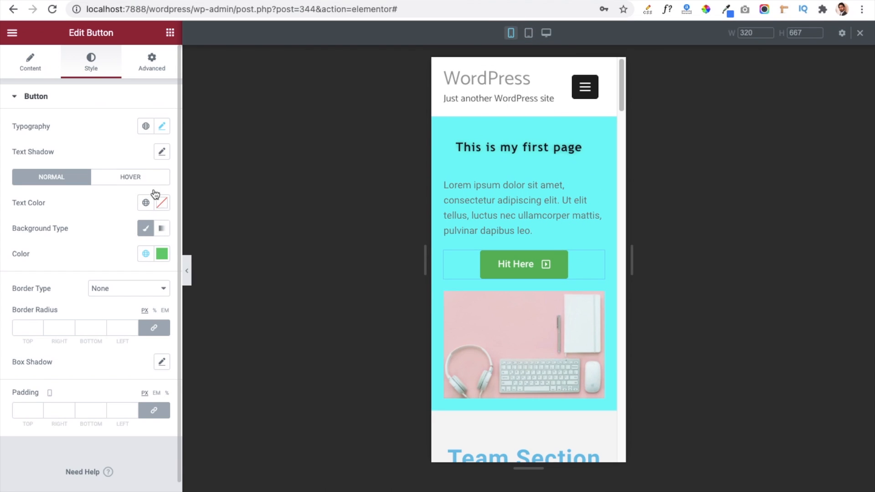
pyautogui.click(162, 126)
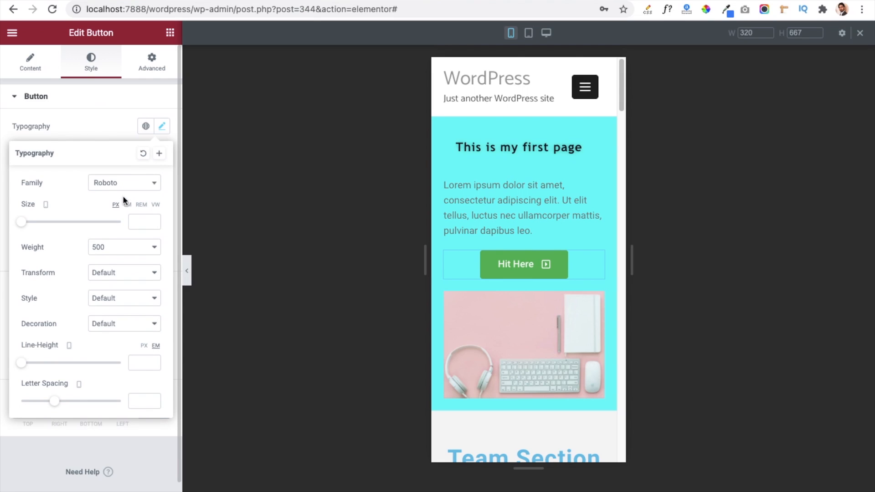
pyautogui.click(137, 226)
pyautogui.write('12')
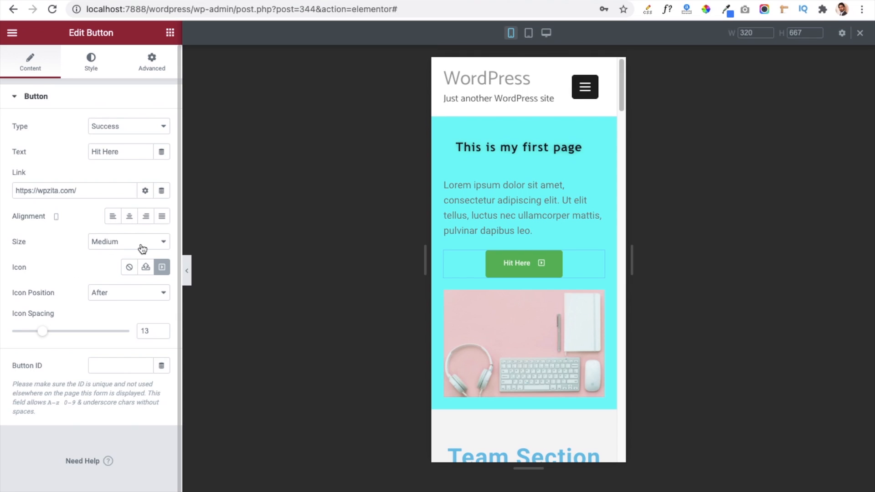
pyautogui.click(163, 249)
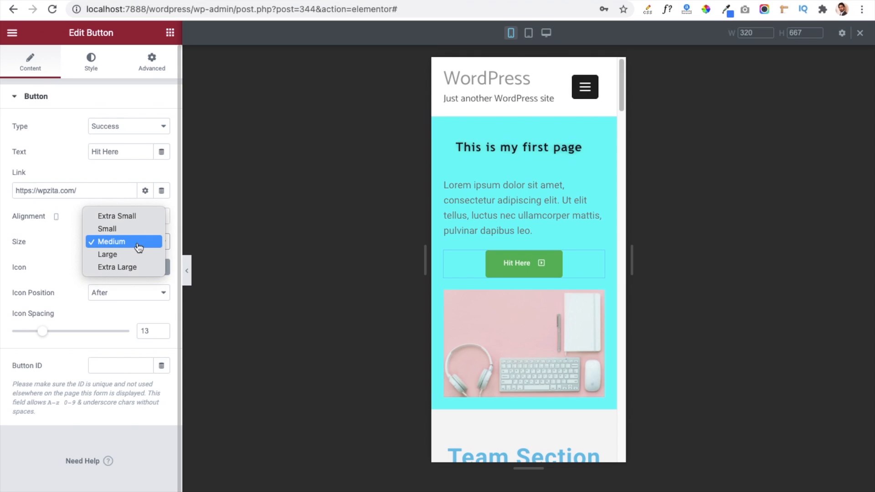
pyautogui.click(22, 229)
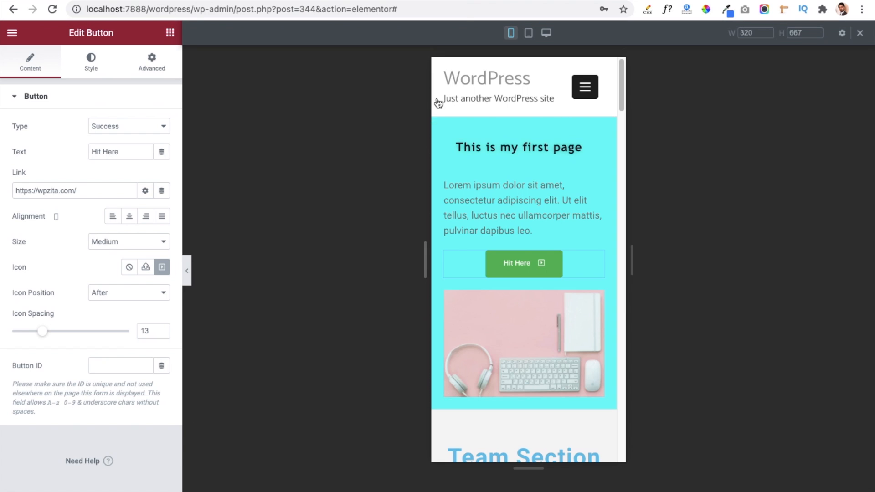
# On the published page, inspect the heading's font-size rule and display the page in the browser's mobile device emulation.
pyautogui.click(474, 0)
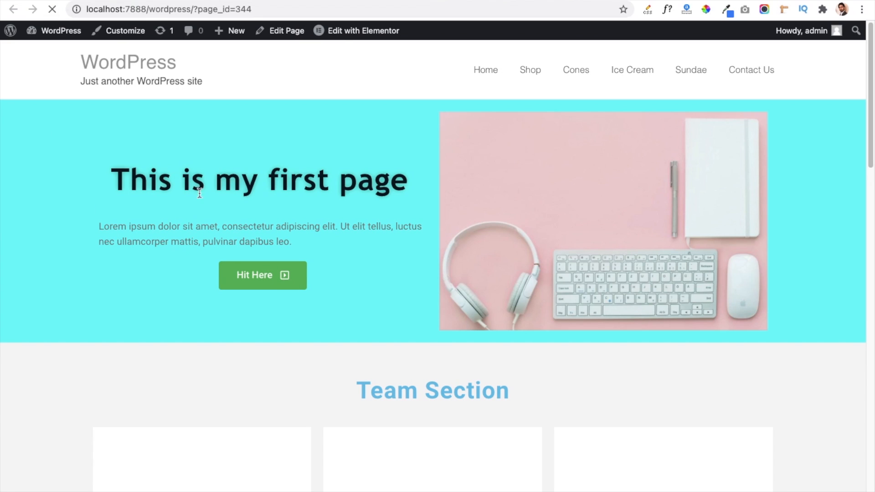
pyautogui.moveTo(115, 176); pyautogui.dragTo(366, 194)
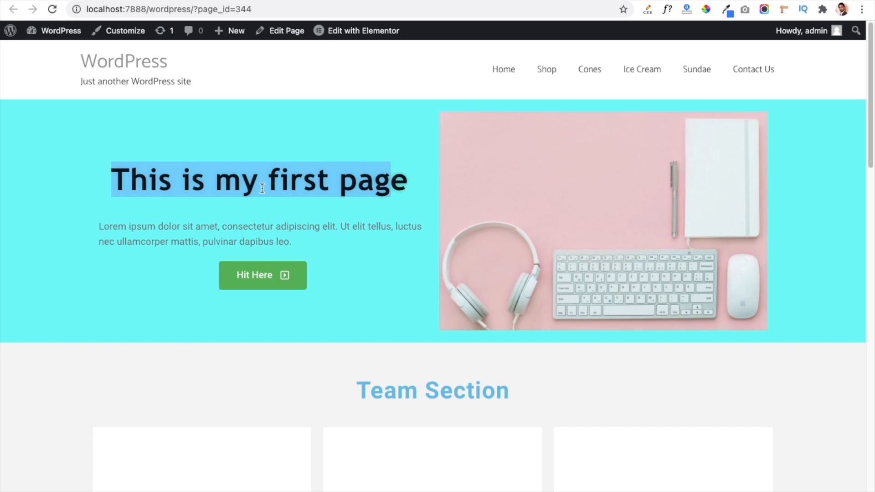
pyautogui.rightClick(247, 182)
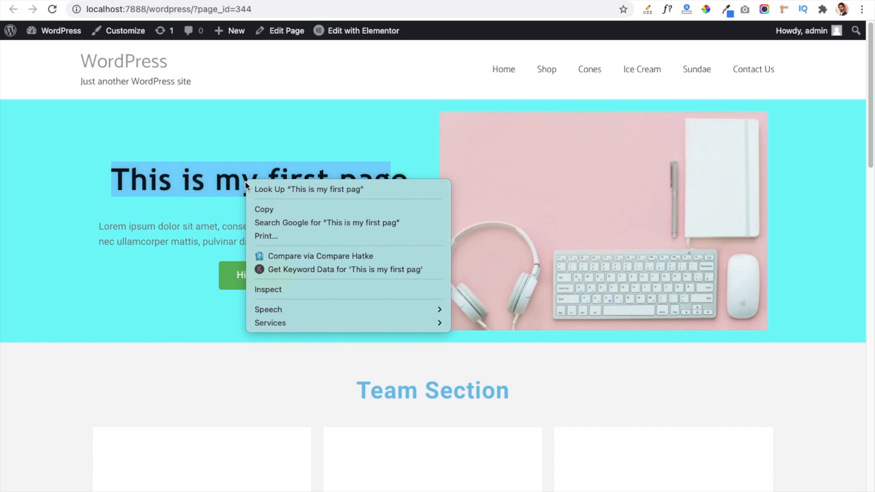
pyautogui.click(273, 294)
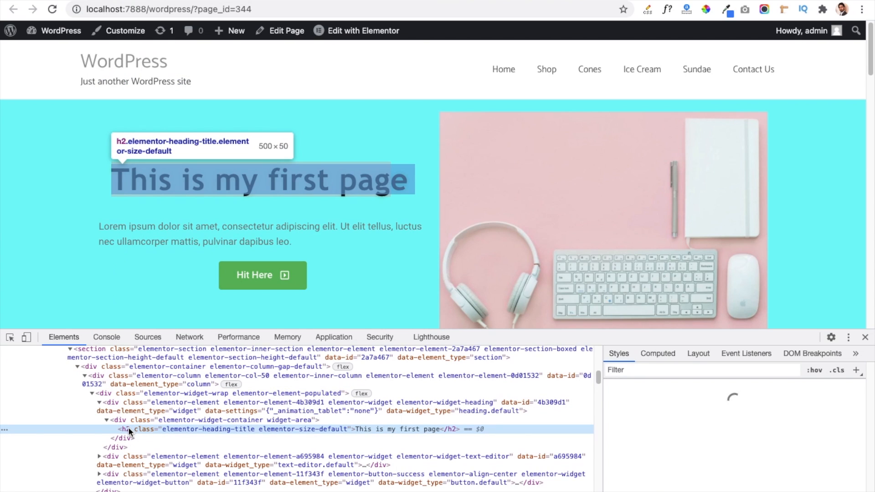
pyautogui.moveTo(618, 448); pyautogui.dragTo(682, 448)
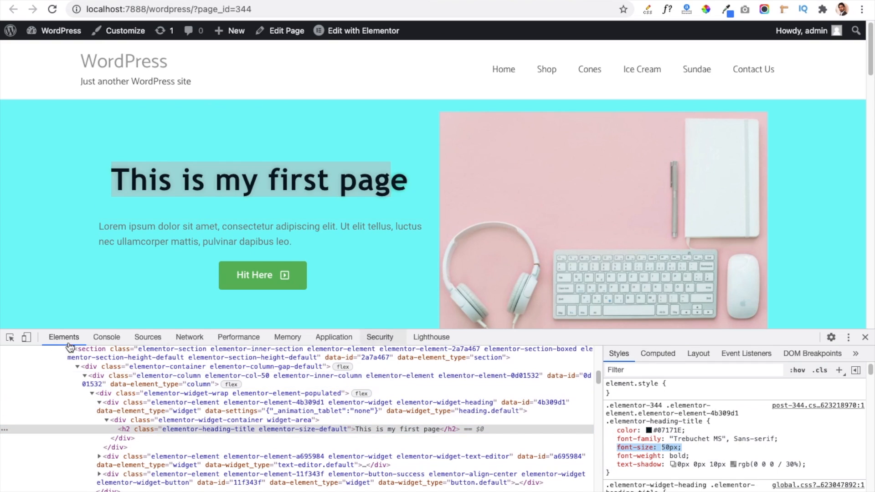
pyautogui.click(26, 337)
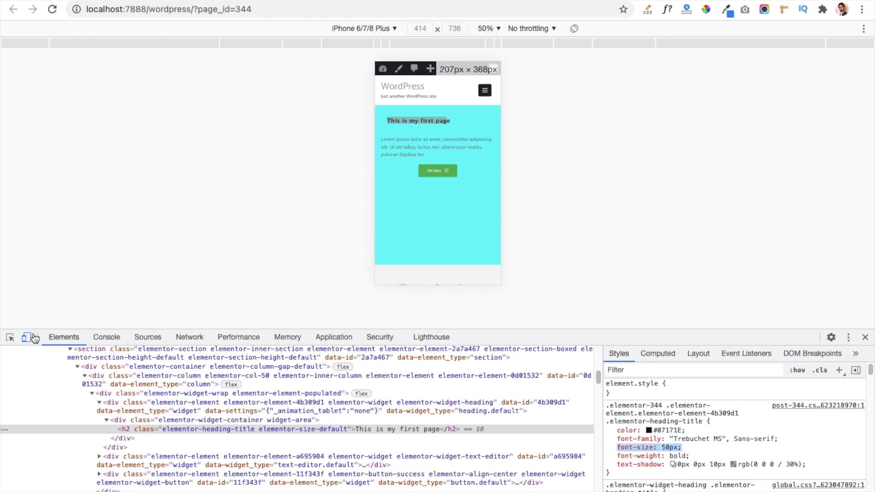
# Emulate the iPad on the published page and inspect the heading's font-size rule for that width.
pyautogui.click(387, 28)
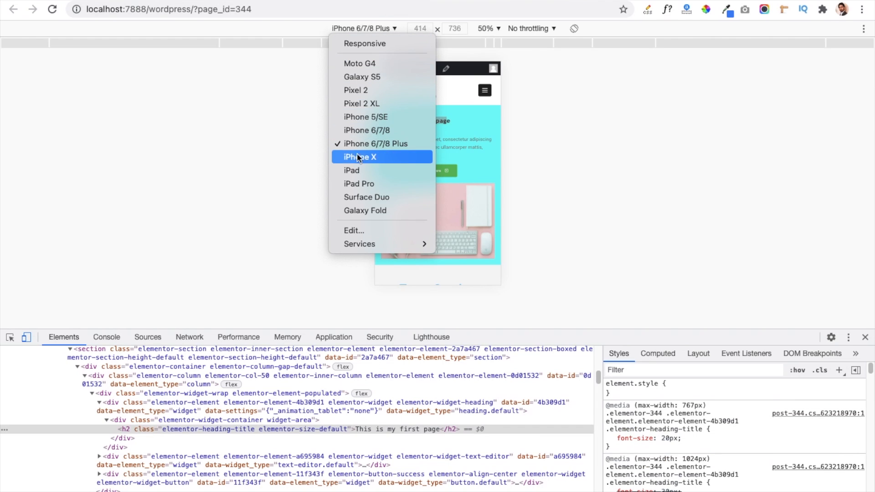
pyautogui.click(360, 170)
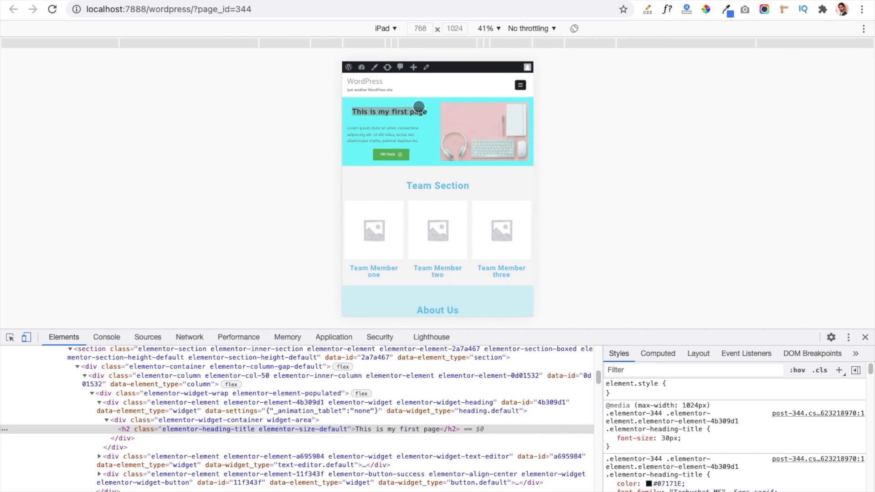
pyautogui.moveTo(616, 439); pyautogui.dragTo(694, 443)
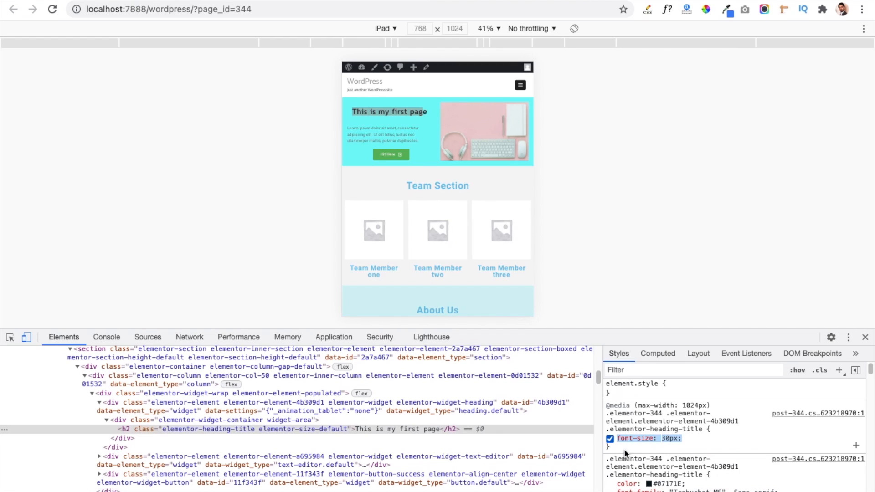
# Emulate the iPhone 6/7/8 Plus, inspect the heading's font-size rule and look over the mobile layout below it.
pyautogui.click(391, 29)
pyautogui.click(402, 144)
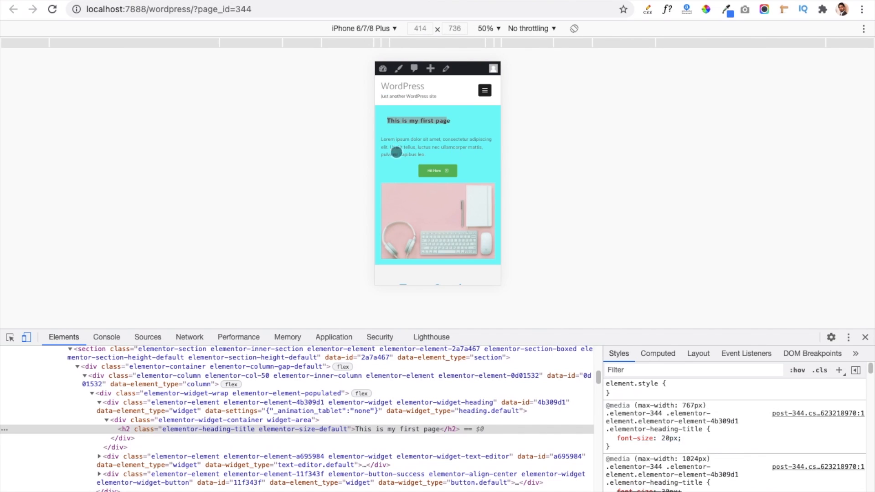
pyautogui.moveTo(618, 439); pyautogui.dragTo(688, 441)
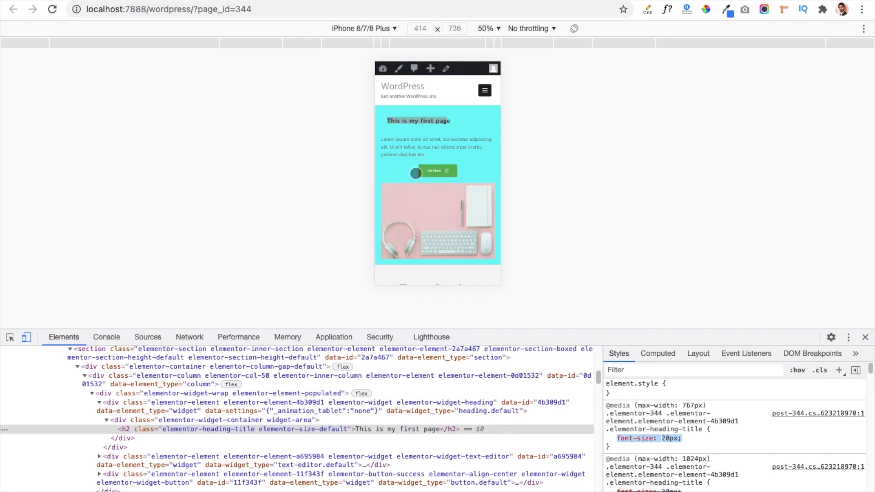
pyautogui.scroll(-2, 424, 191)
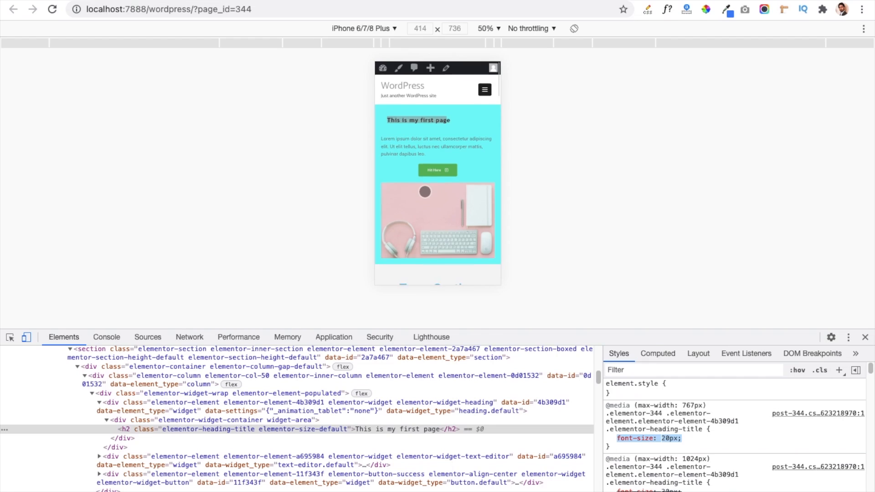
pyautogui.scroll(-3, 424, 191)
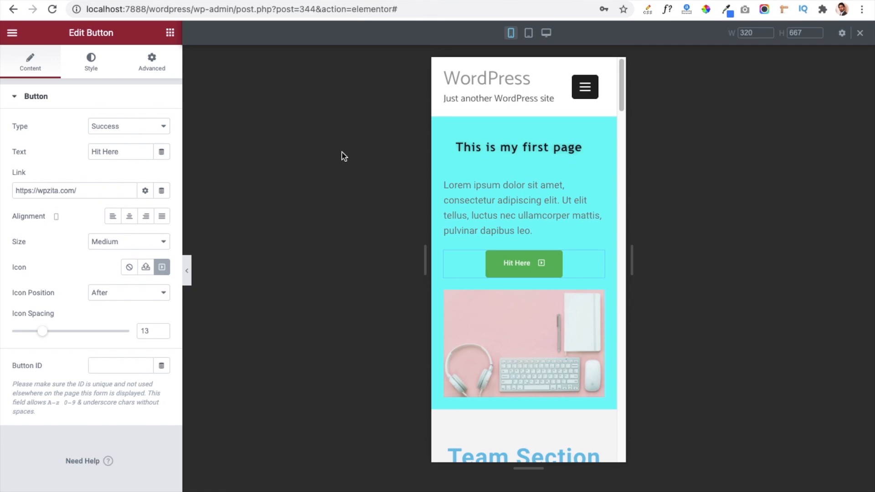
# In the editor's desktop view, give the "This is my first page" heading a Slide In Left entrance animation with Slow duration.
pyautogui.click(546, 33)
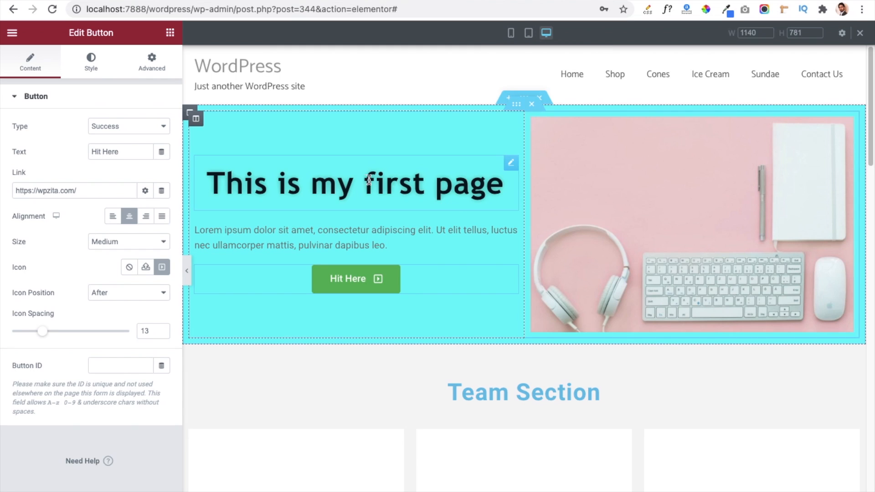
pyautogui.click(256, 182)
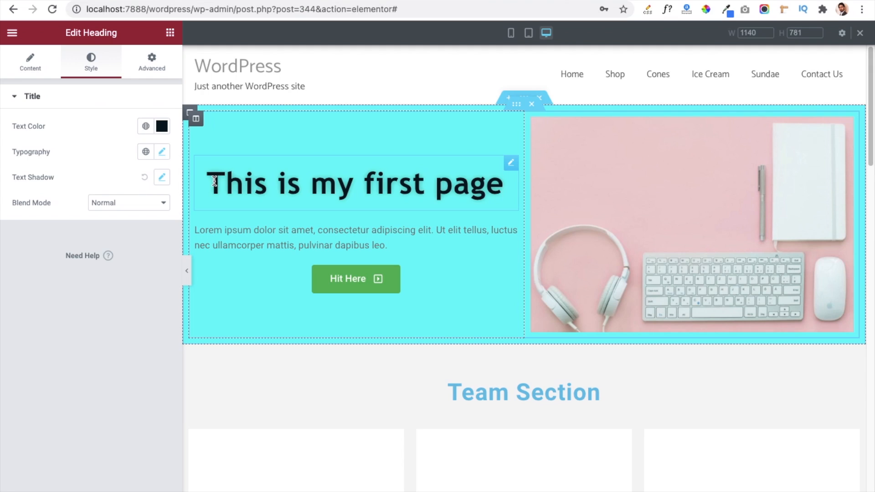
pyautogui.click(153, 67)
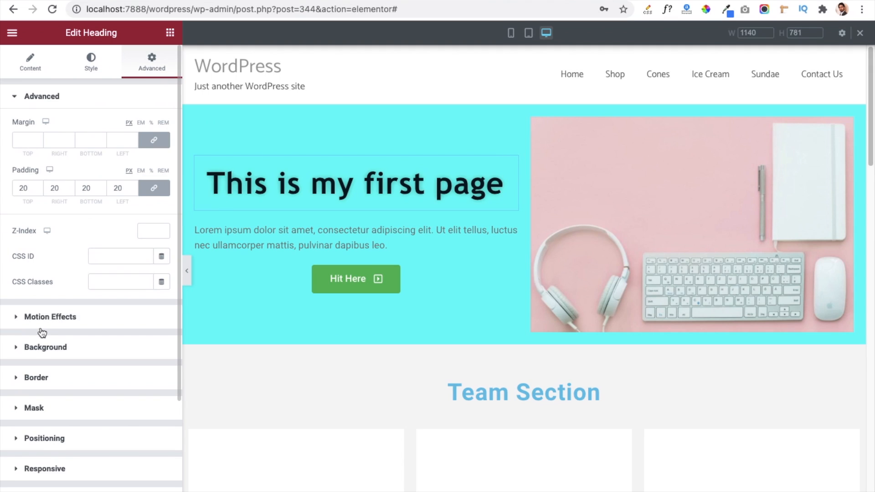
pyautogui.click(17, 321)
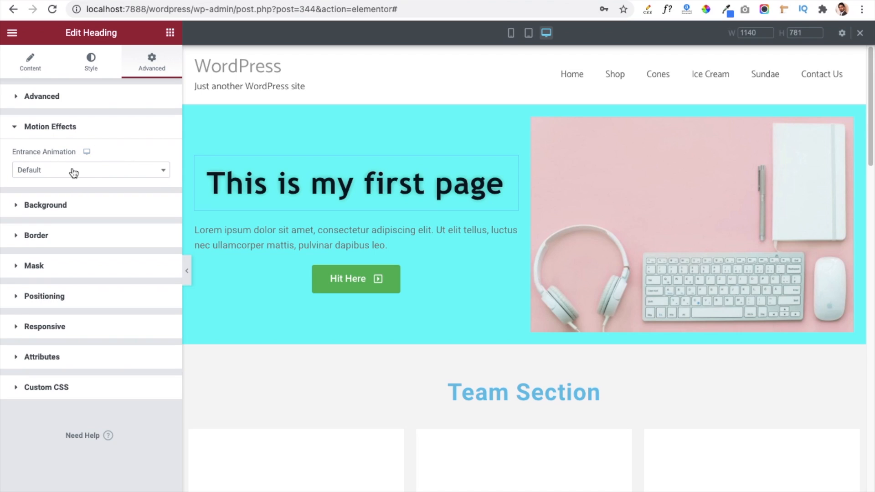
pyautogui.click(157, 171)
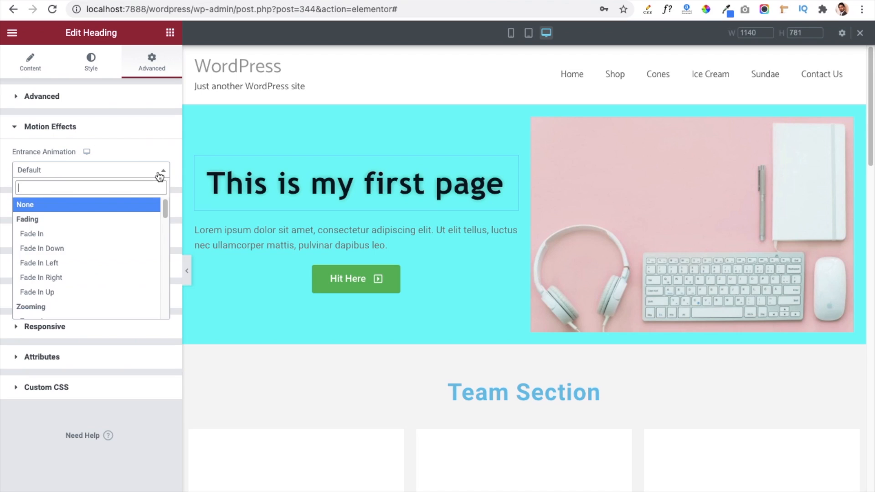
pyautogui.scroll(-5, 100, 253)
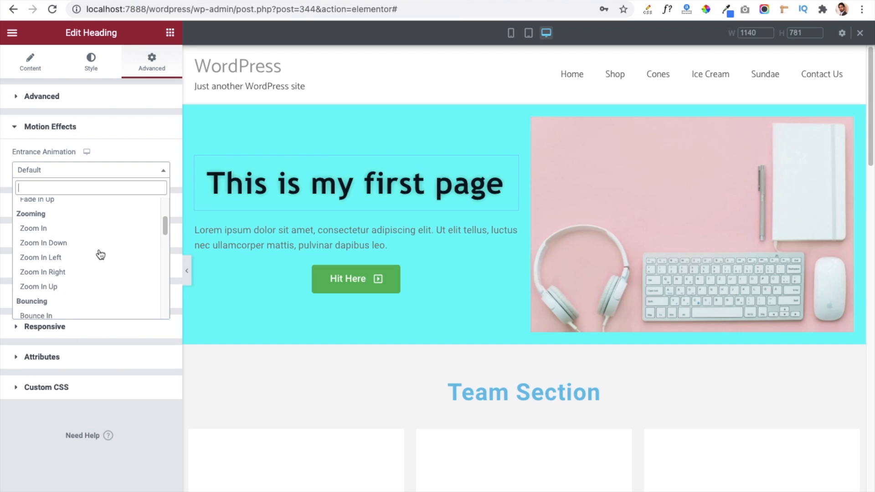
pyautogui.scroll(-4, 99, 254)
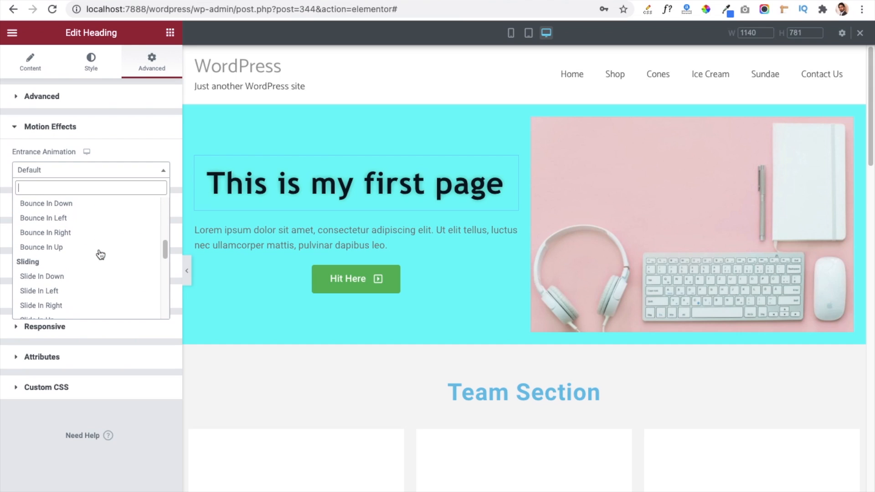
pyautogui.click(55, 291)
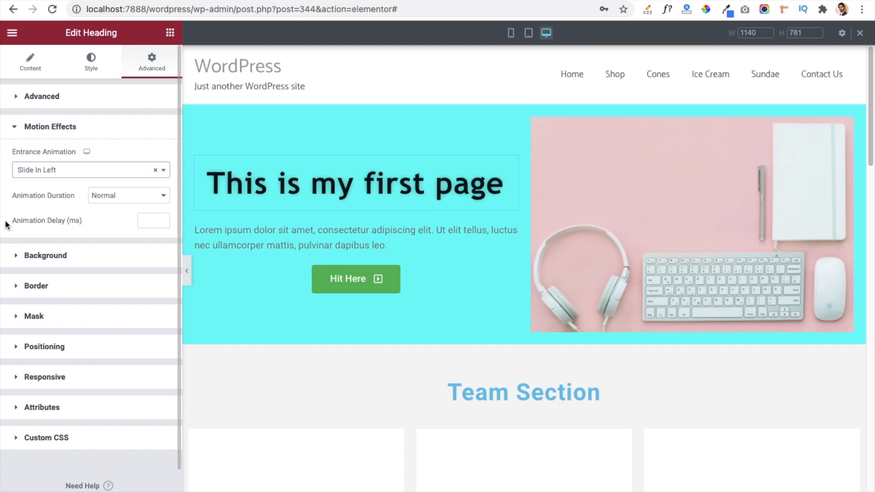
pyautogui.click(139, 204)
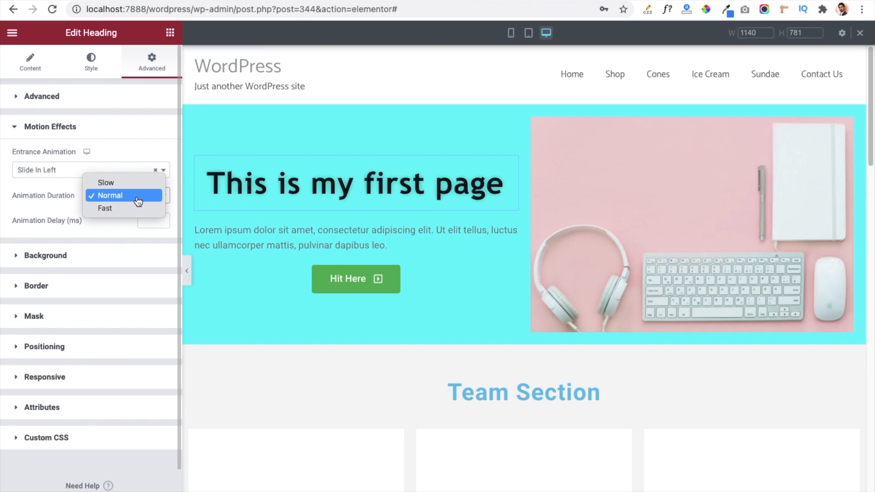
pyautogui.click(117, 184)
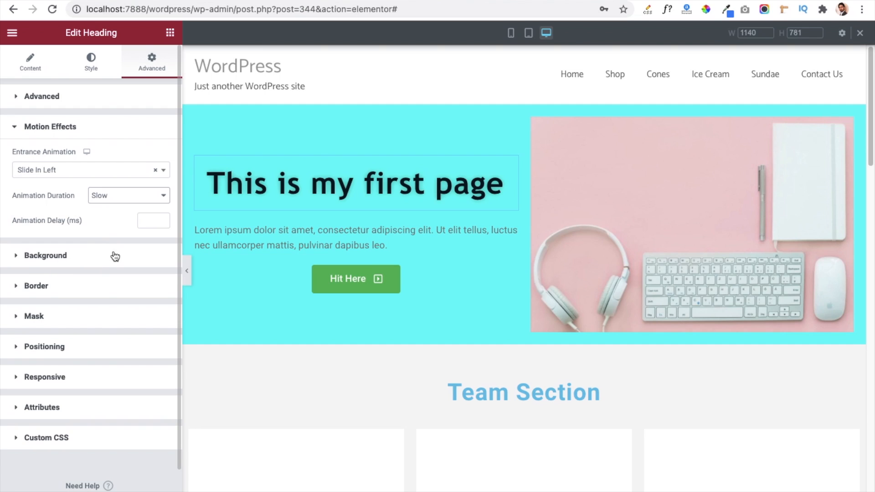
# Try a classic background in colour #C83C3C behind the heading.
pyautogui.click(18, 259)
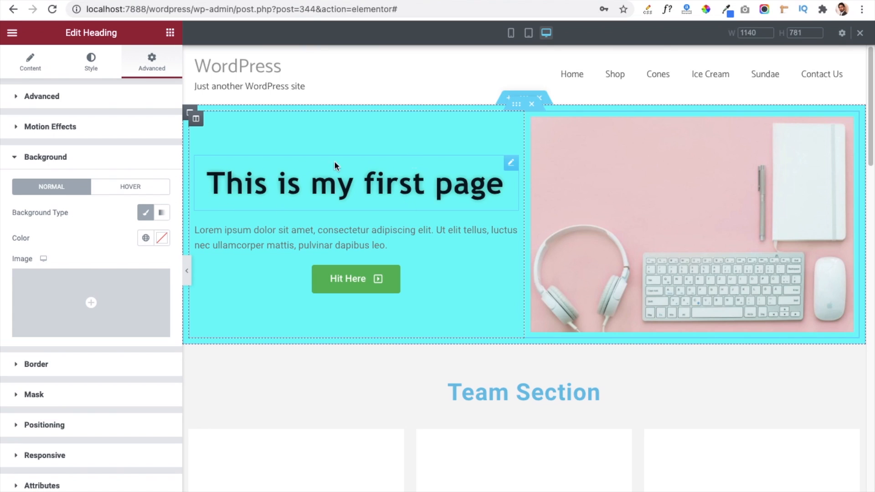
pyautogui.click(145, 217)
pyautogui.click(148, 218)
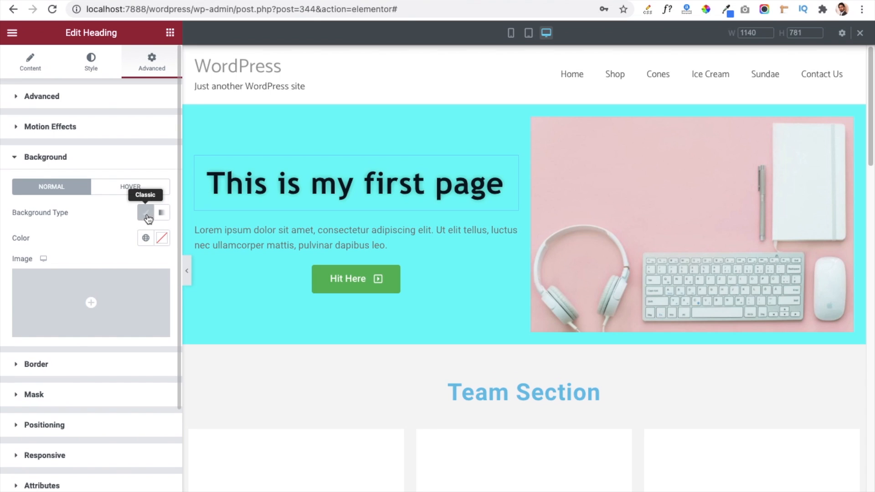
pyautogui.click(161, 237)
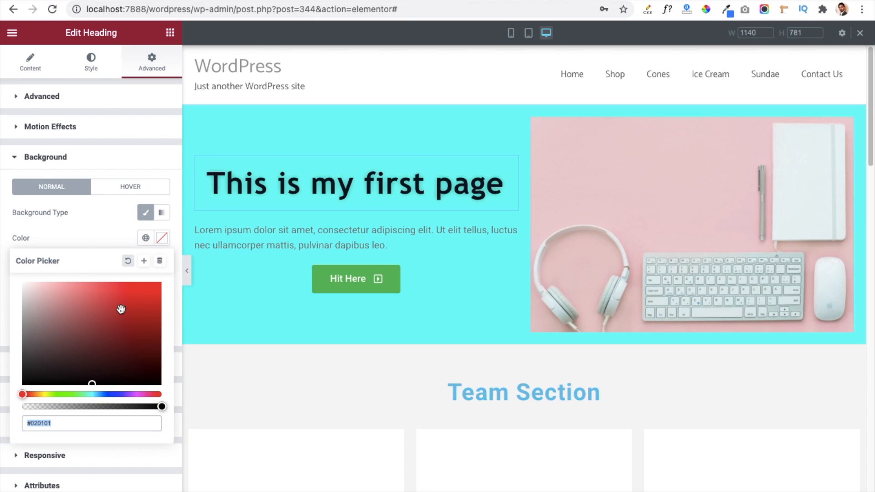
pyautogui.write('#C83C3C')
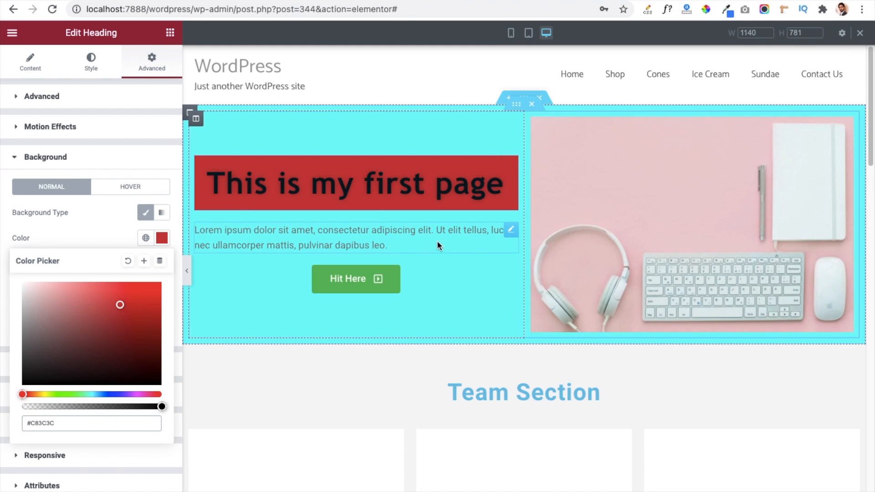
# Clear the heading's background colour.
pyautogui.click(216, 235)
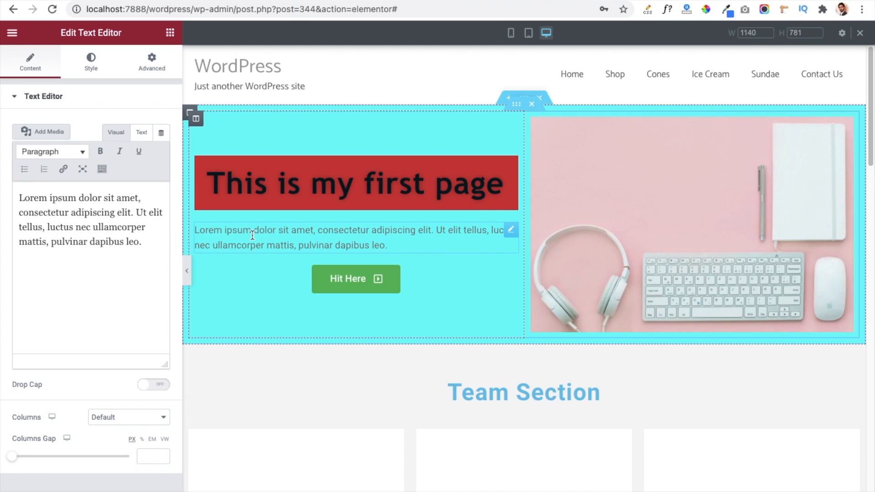
pyautogui.click(267, 177)
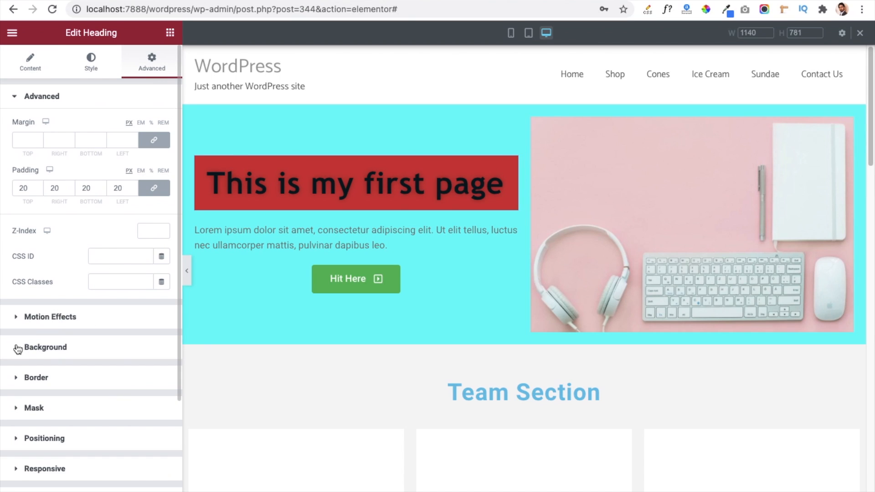
pyautogui.click(136, 347)
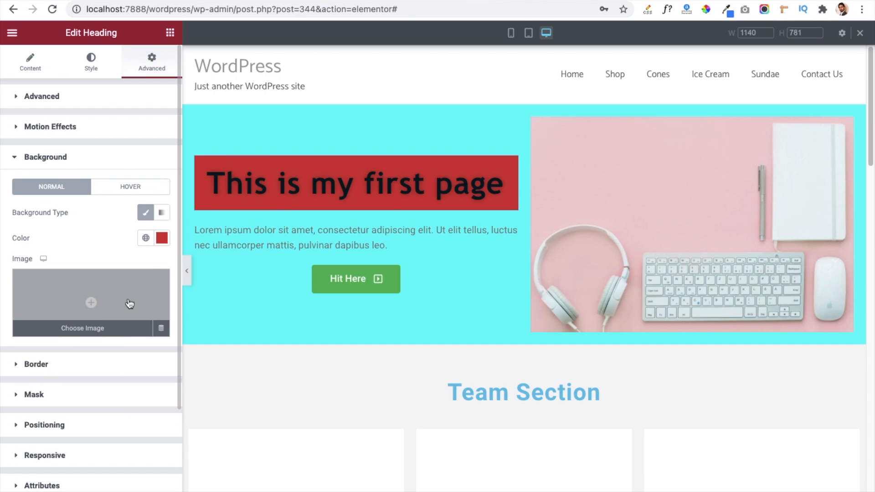
pyautogui.click(159, 240)
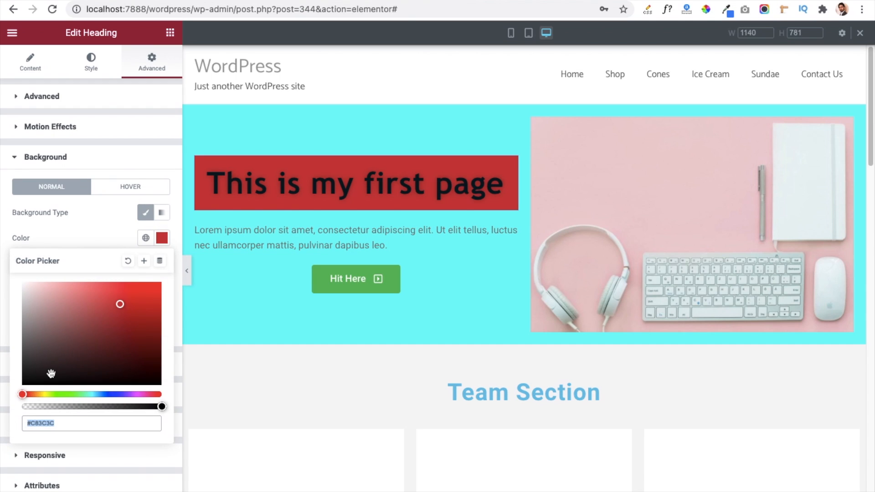
pyautogui.click(128, 263)
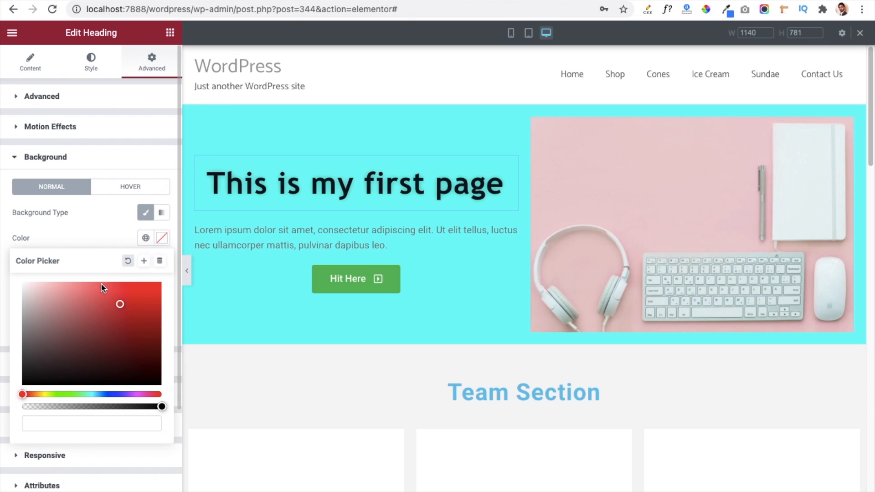
# Return the published page to its normal desktop display and reload it to check the heading's entrance animation.
pyautogui.click(135, 491)
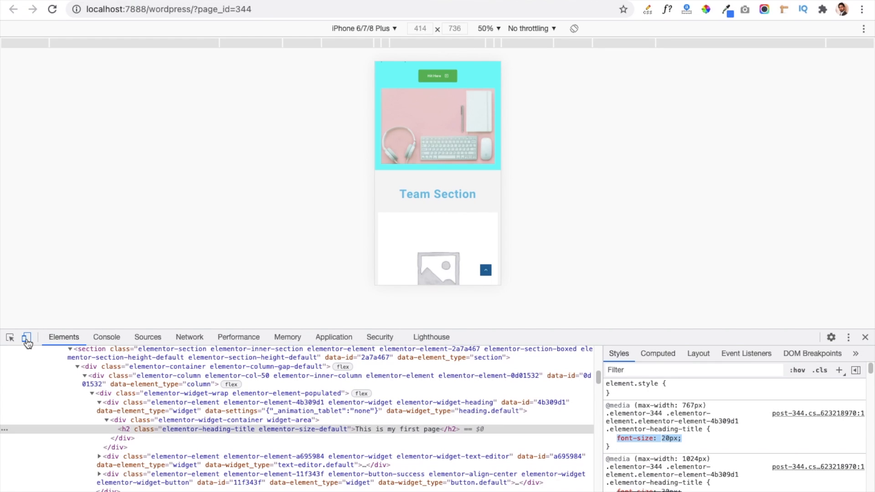
pyautogui.click(27, 337)
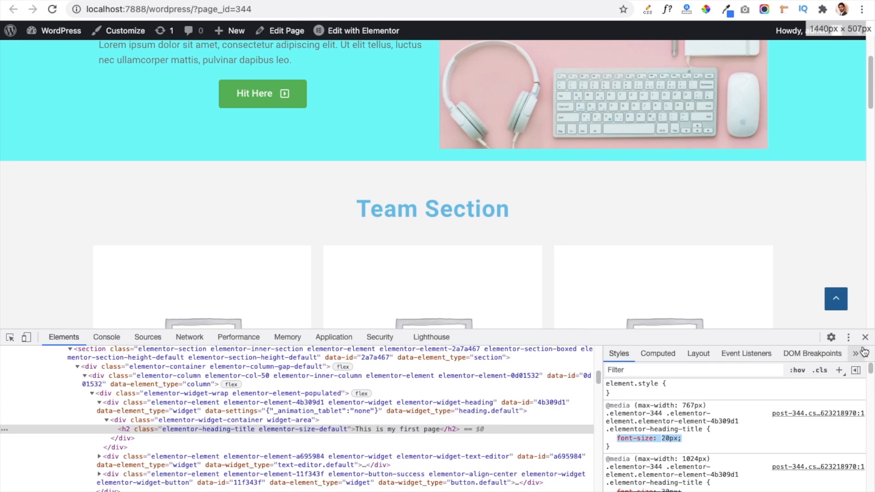
pyautogui.press('super+alt+i')
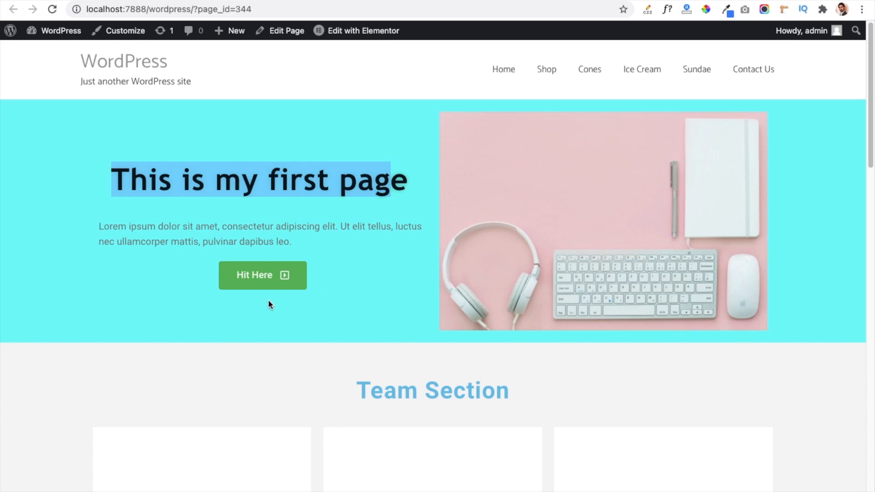
pyautogui.click(51, 16)
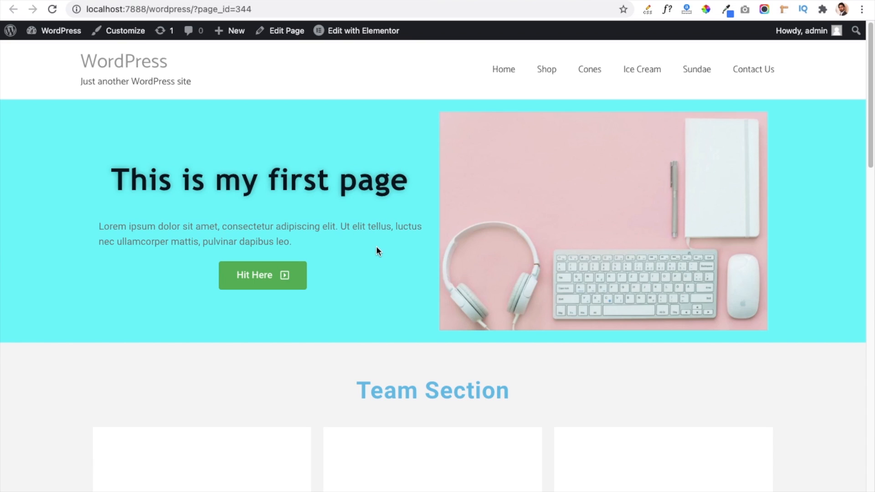
# Review the Team, About Us and Features sections on the published page.
pyautogui.scroll(-3, 377, 247)
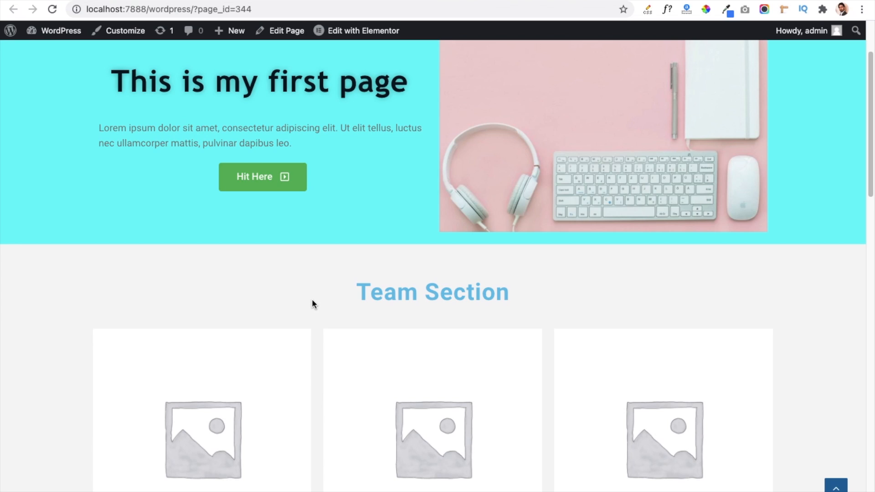
pyautogui.scroll(-10, 313, 300)
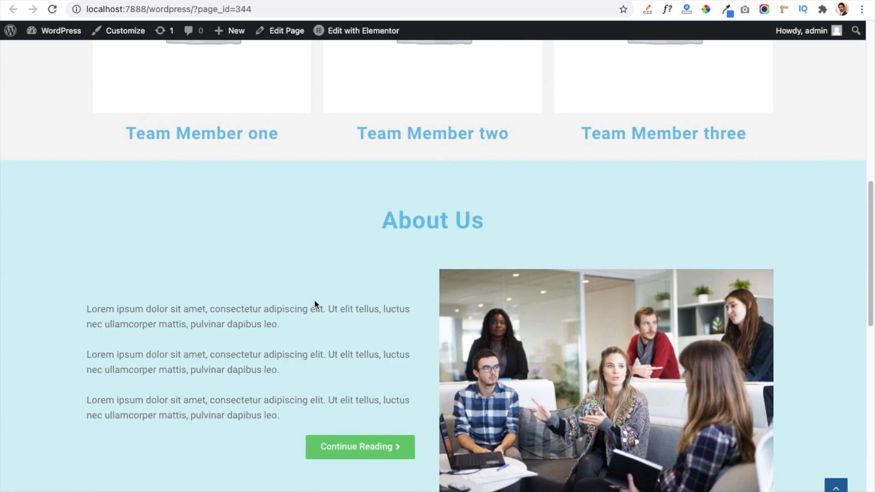
pyautogui.scroll(-6, 279, 246)
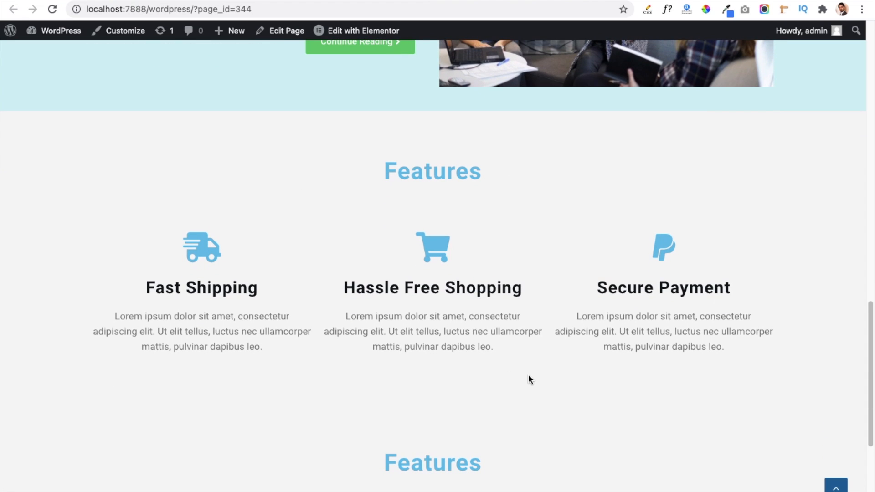
pyautogui.scroll(-1, 524, 376)
pyautogui.scroll(3, 475, 344)
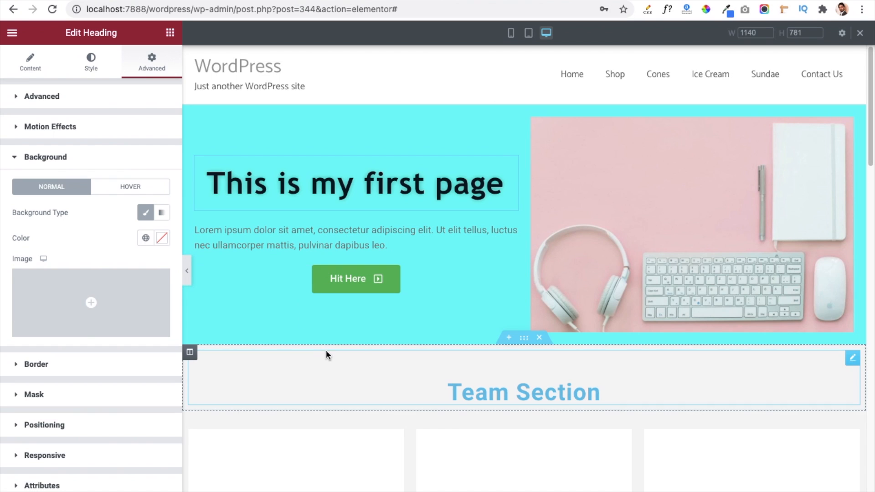
# Save the three-column section below the first Features heading to the library as a template named "Three Column".
pyautogui.scroll(-5, 441, 335)
pyautogui.scroll(10, 441, 335)
pyautogui.scroll(-5, 437, 332)
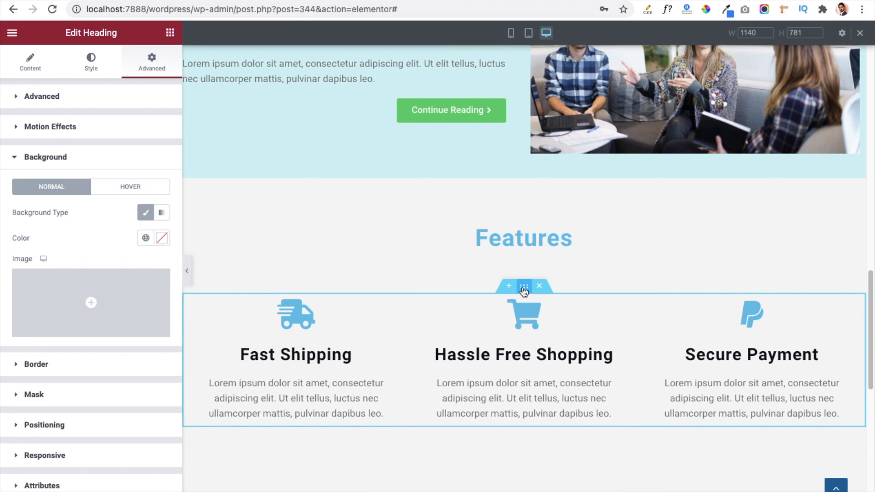
pyautogui.rightClick(524, 292)
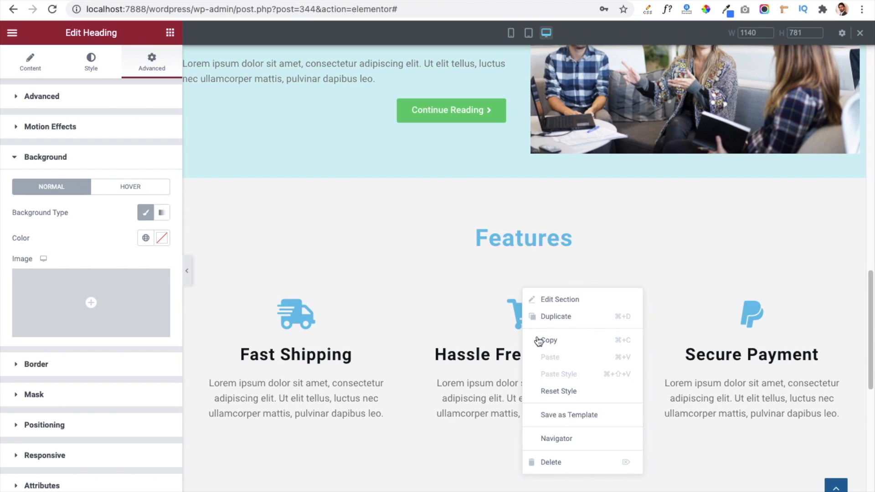
pyautogui.click(573, 417)
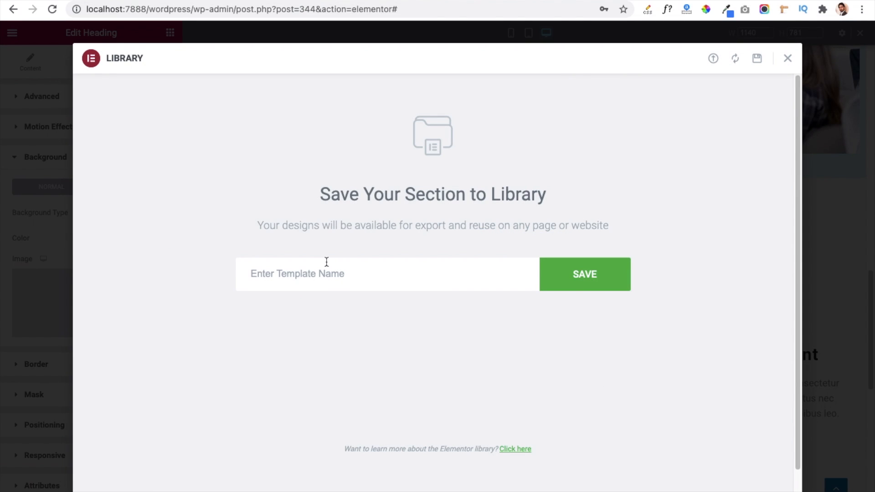
pyautogui.click(308, 275)
pyautogui.write('Three Column')
pyautogui.click(578, 286)
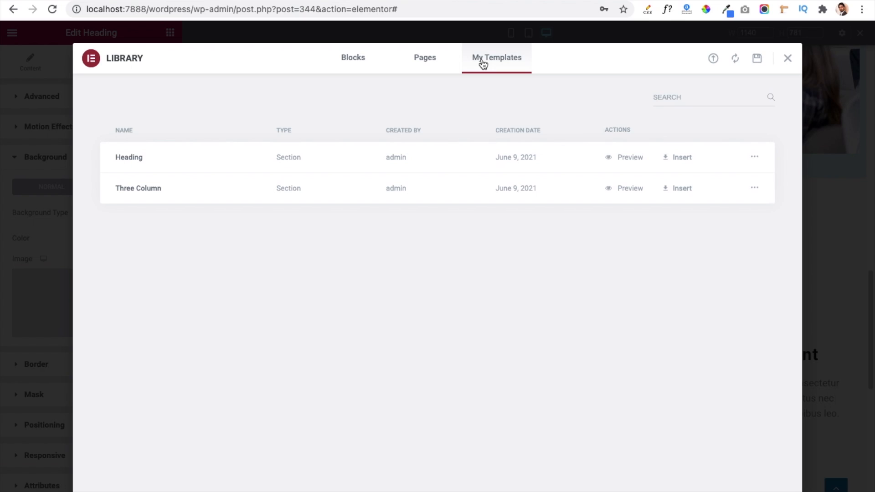
pyautogui.click(788, 58)
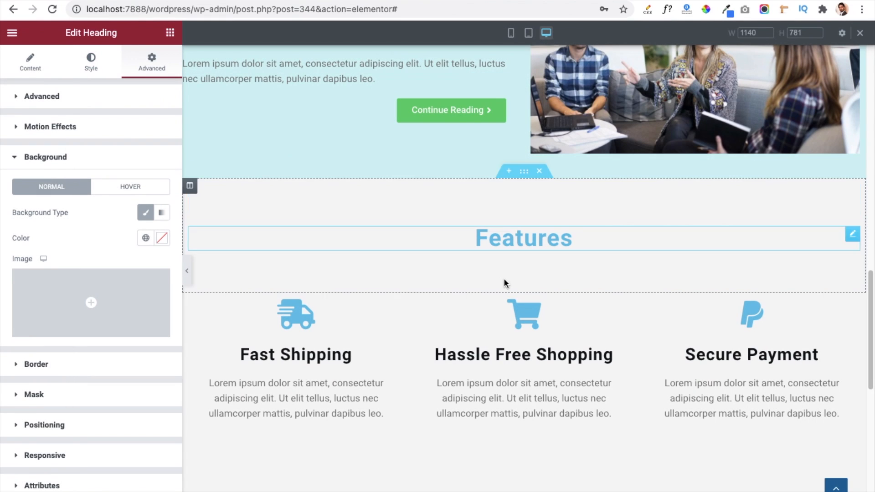
# Insert the saved "Three Column" template below the last Features heading, without importing its document settings.
pyautogui.scroll(-6, 414, 301)
pyautogui.scroll(-3, 454, 323)
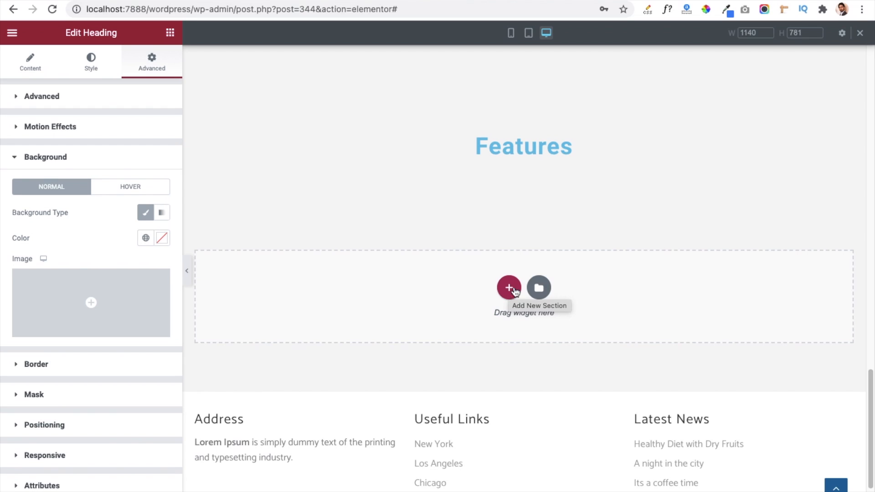
pyautogui.click(539, 288)
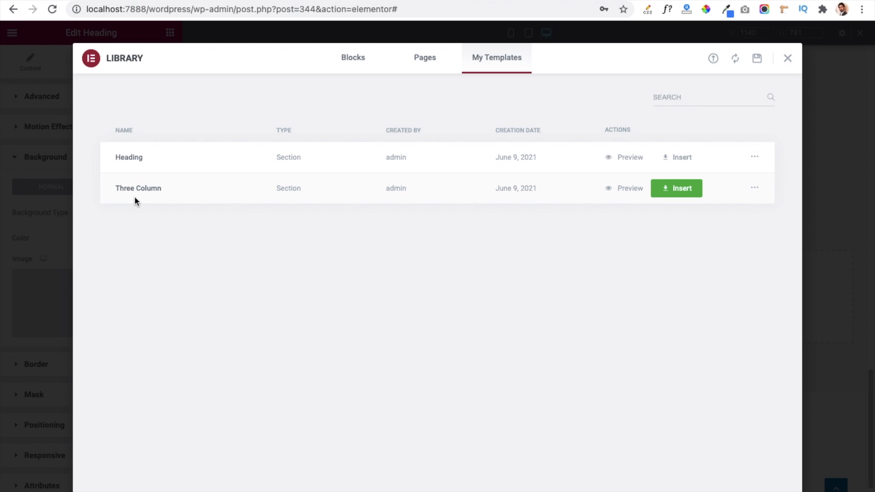
pyautogui.click(673, 190)
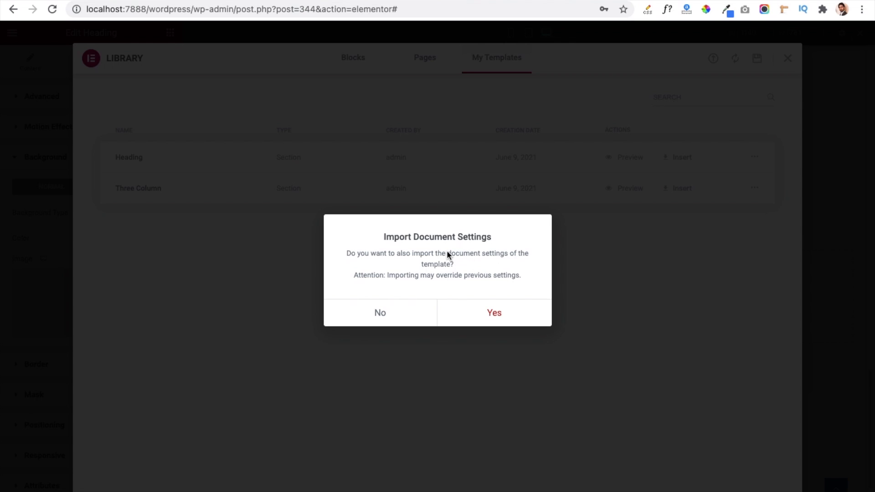
pyautogui.click(382, 314)
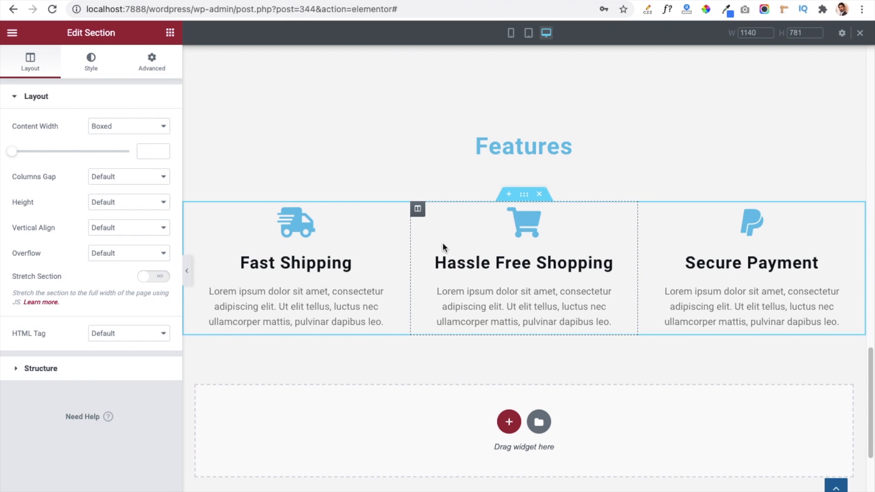
pyautogui.scroll(5, 443, 247)
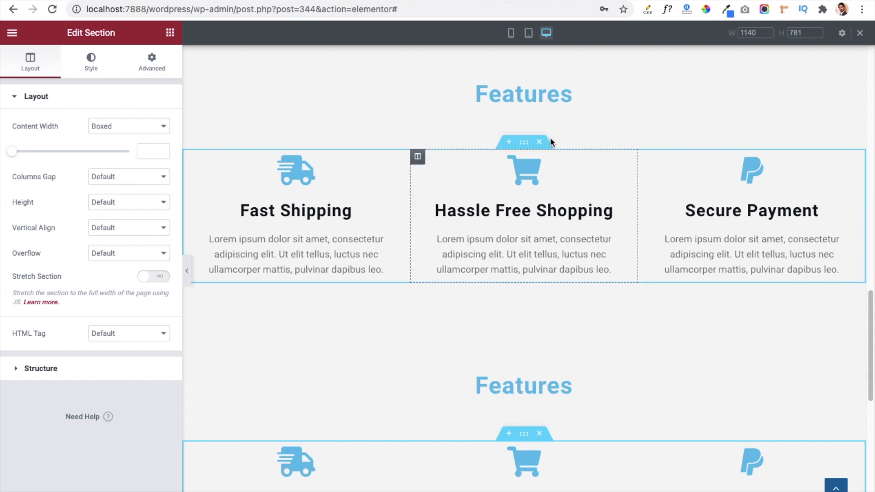
pyautogui.scroll(-5, 448, 272)
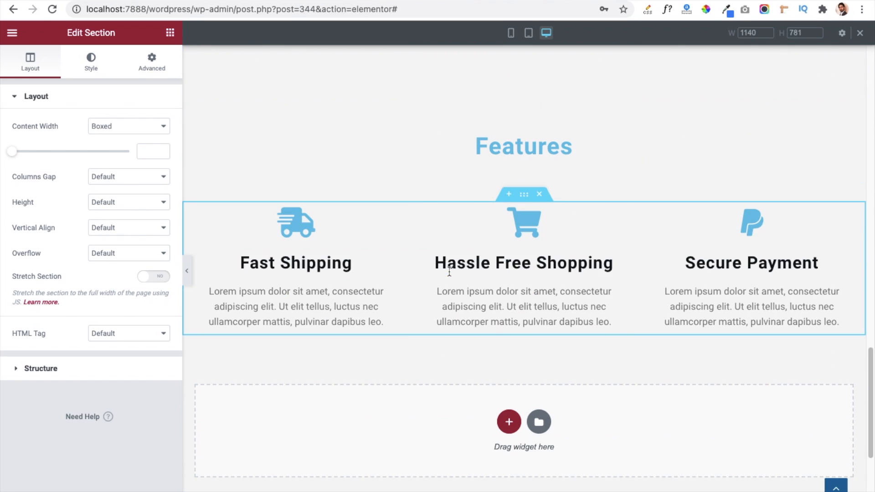